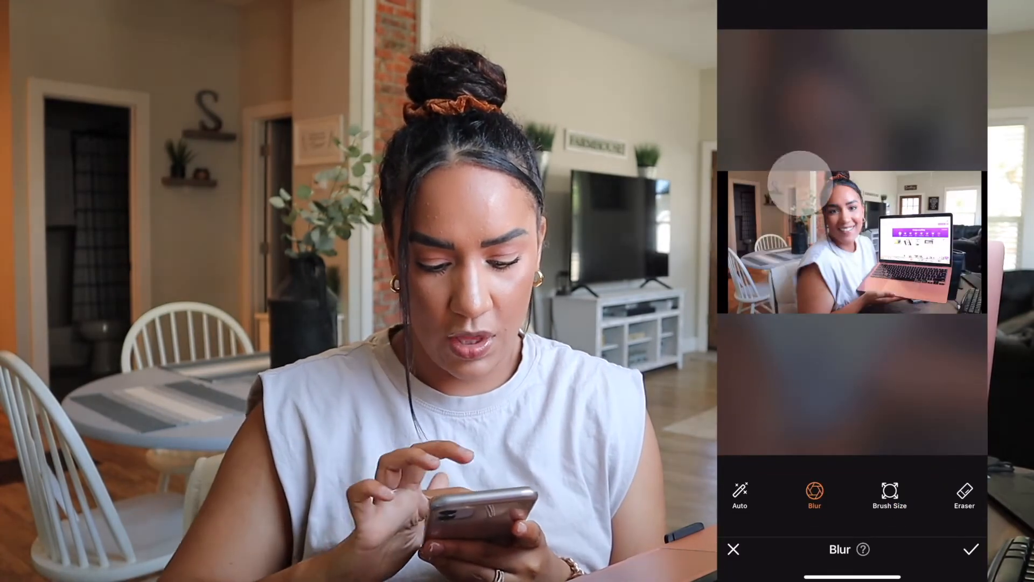
mouse_move(799, 183)
left_mouse_down()
mouse_move(771, 182)
mouse_move(740, 150)
mouse_move(784, 144)
mouse_move(837, 159)
mouse_move(834, 180)
mouse_move(866, 170)
mouse_move(921, 185)
mouse_move(980, 180)
mouse_move(971, 217)
mouse_move(923, 280)
mouse_move(921, 317)
mouse_move(893, 350)
mouse_move(850, 349)
mouse_move(842, 307)
mouse_move(842, 342)
mouse_move(870, 353)
mouse_move(943, 290)
mouse_move(966, 202)
mouse_move(894, 202)
mouse_move(824, 243)
mouse_move(791, 231)
mouse_move(783, 183)
mouse_move(750, 185)
left_mouse_up()
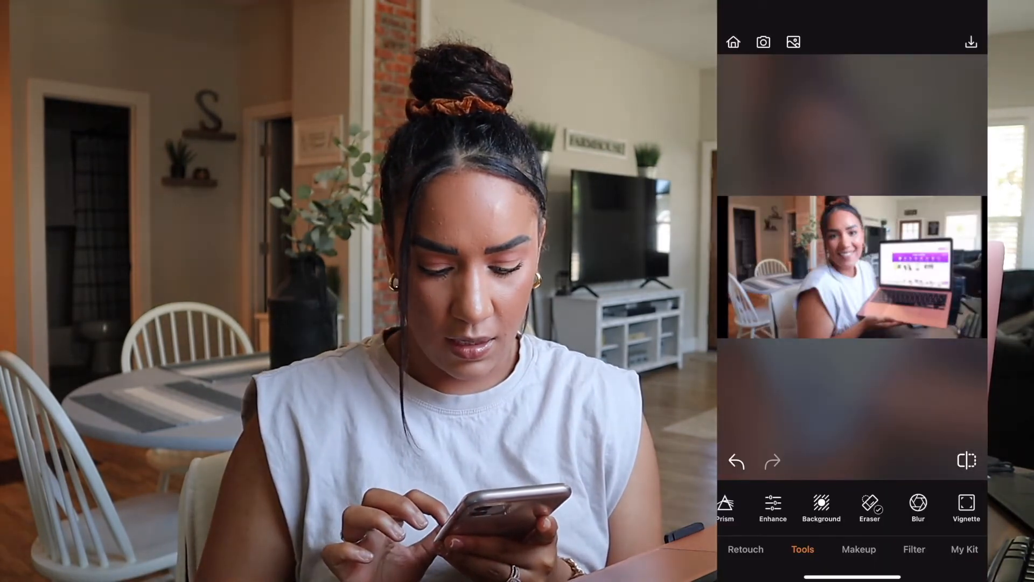
Compare the edited laptop photo with its original in the phone photo editor and save it
left_click(967, 460)
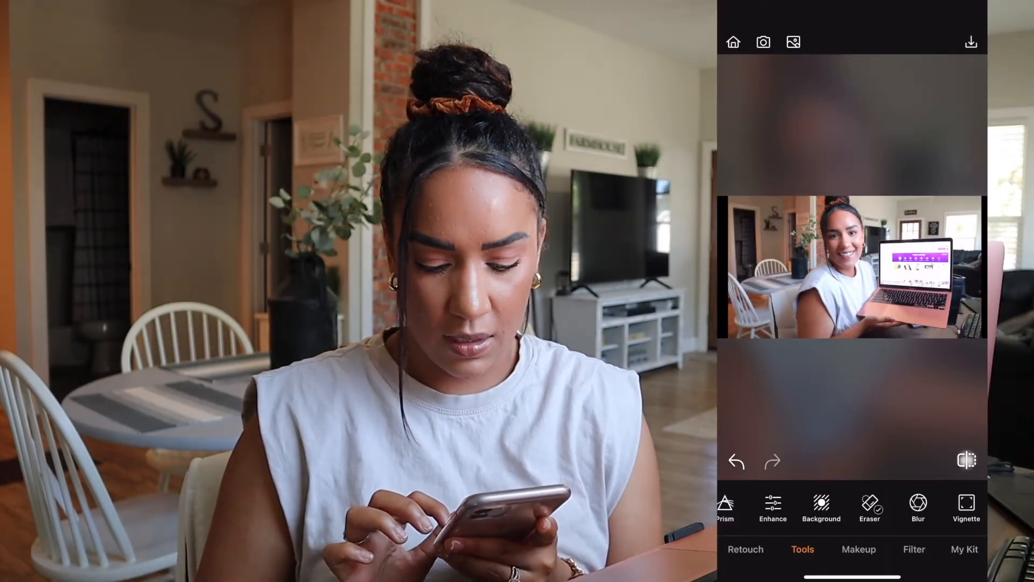
left_click(967, 459)
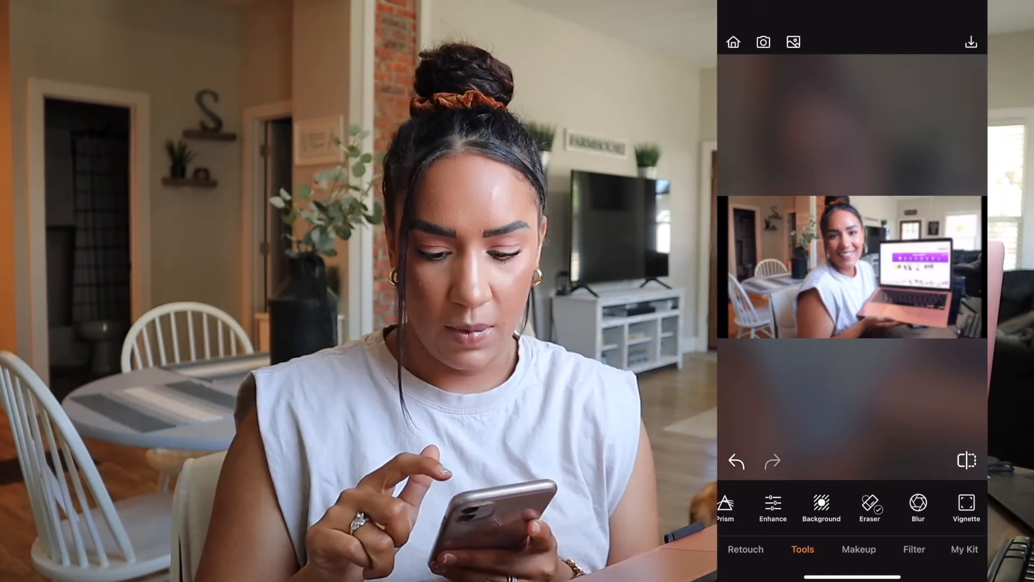
left_click(971, 42)
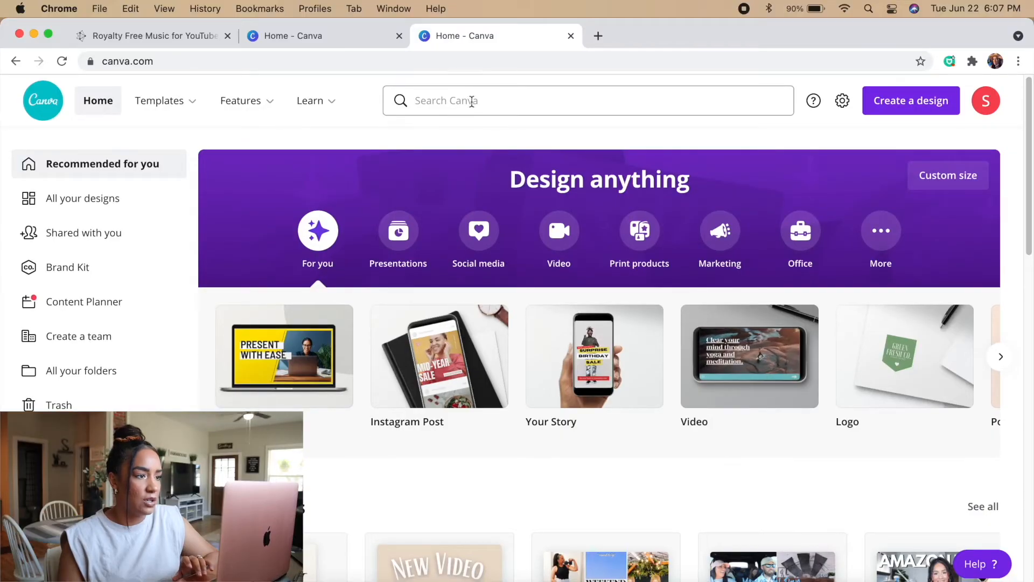
In Canva, find the "youtube thumbnail" templates and create a blank YouTube Thumbnail design
left_click(469, 107)
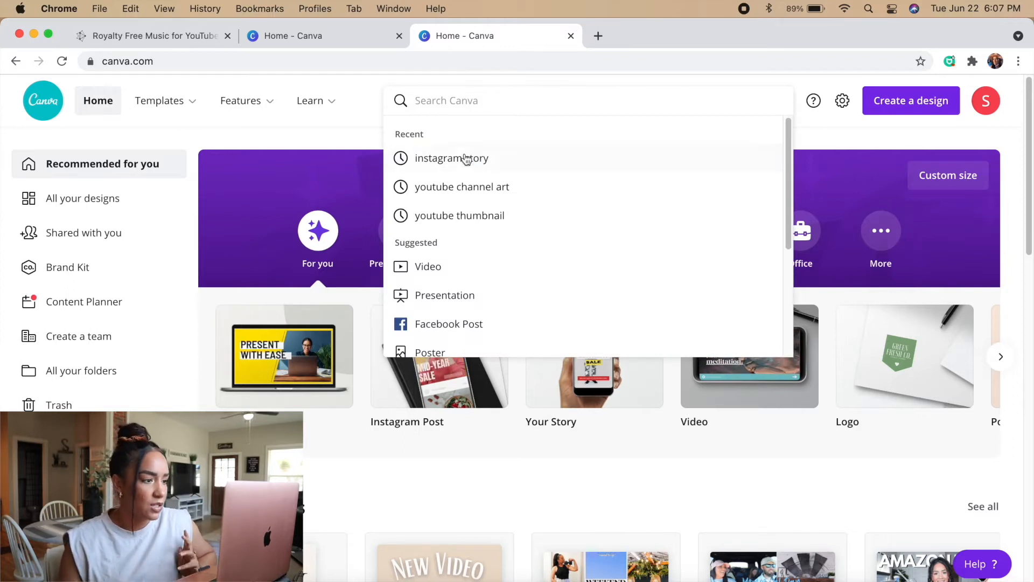
left_click(503, 217)
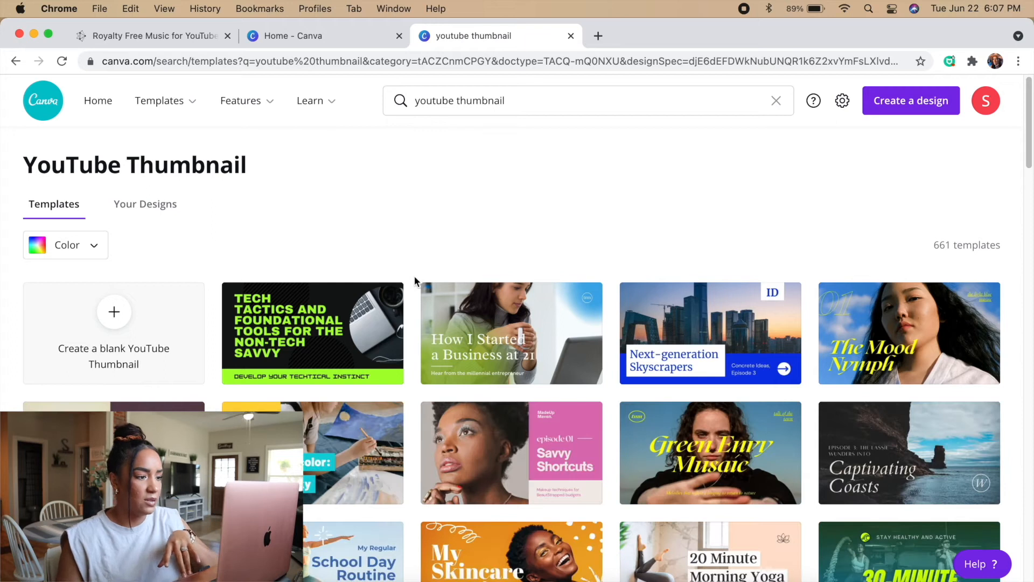
scroll(430, 291, "down", 3)
scroll(458, 313, "up", 3)
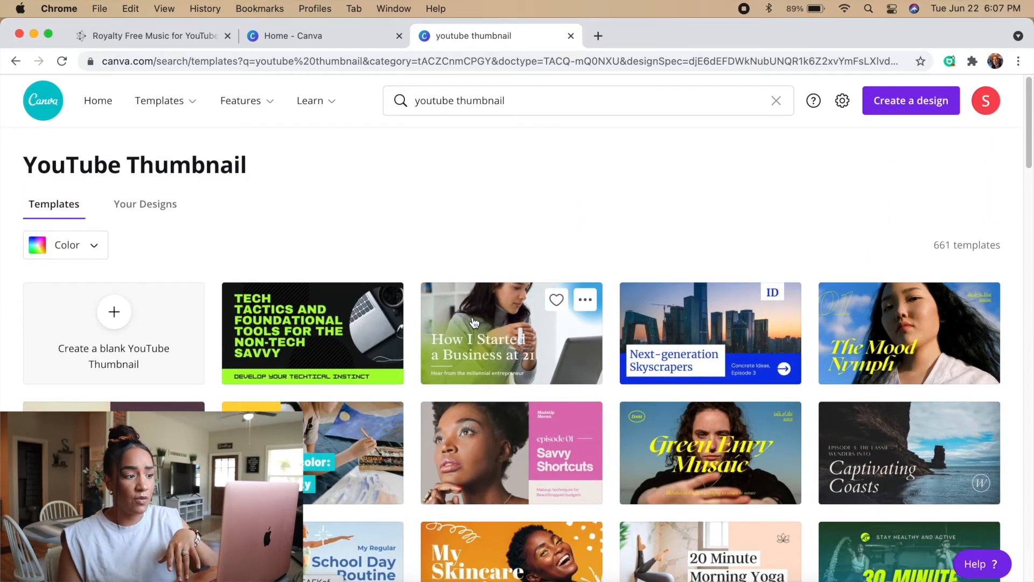
scroll(474, 322, "down", 7)
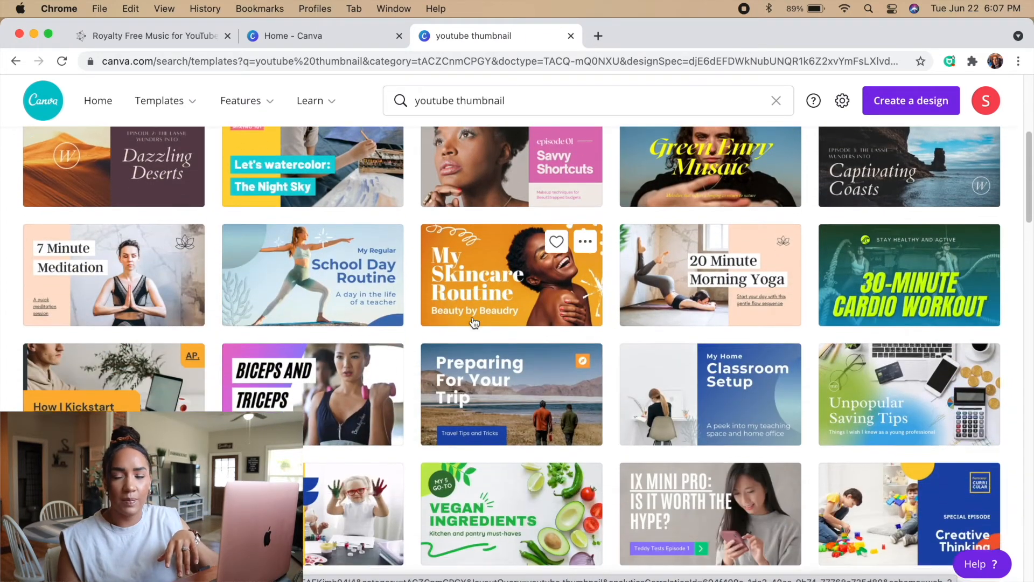
scroll(472, 318, "down", 4)
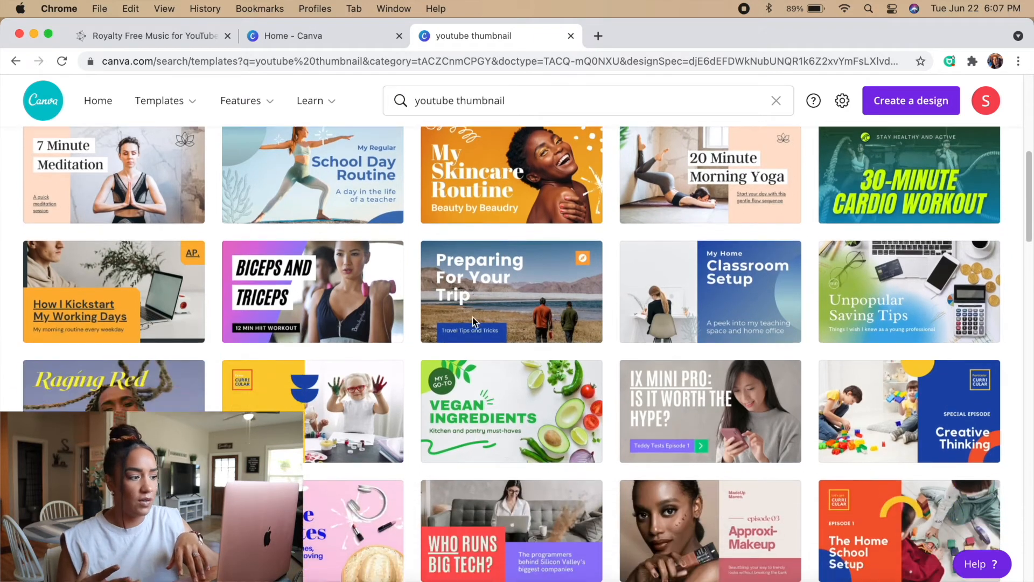
scroll(473, 321, "down", 6)
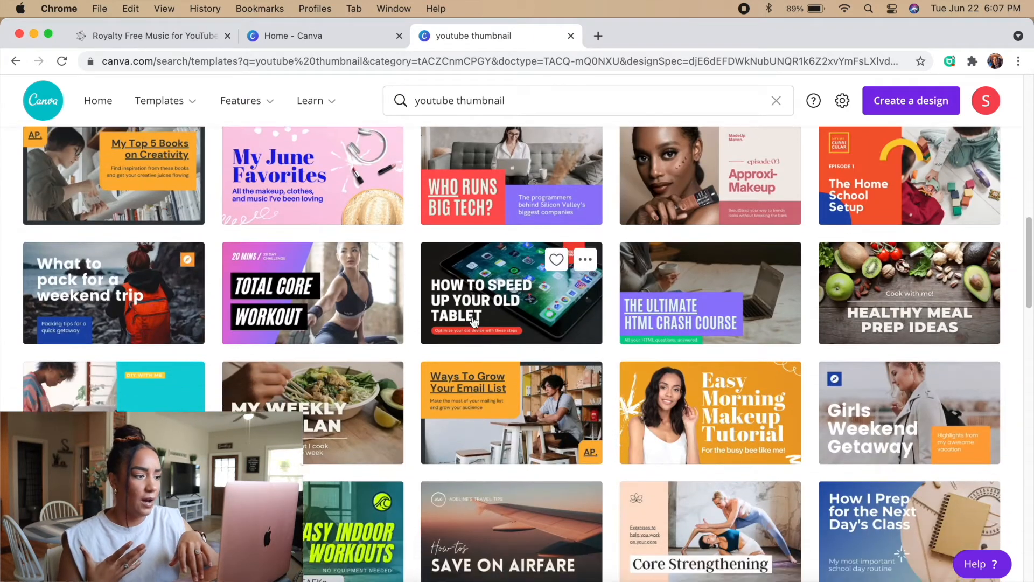
scroll(472, 318, "down", 1)
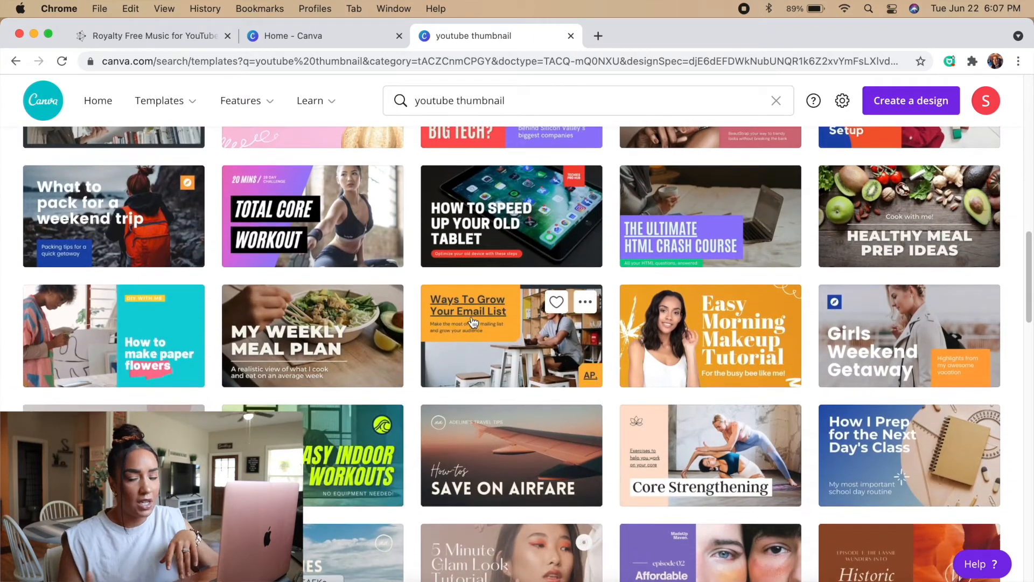
scroll(473, 322, "up", 15)
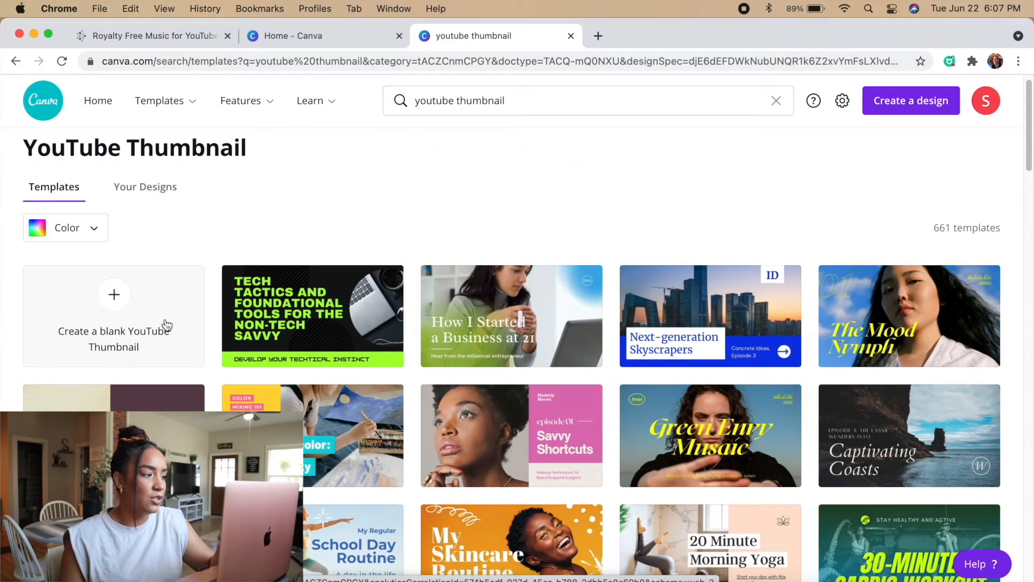
left_click(160, 336)
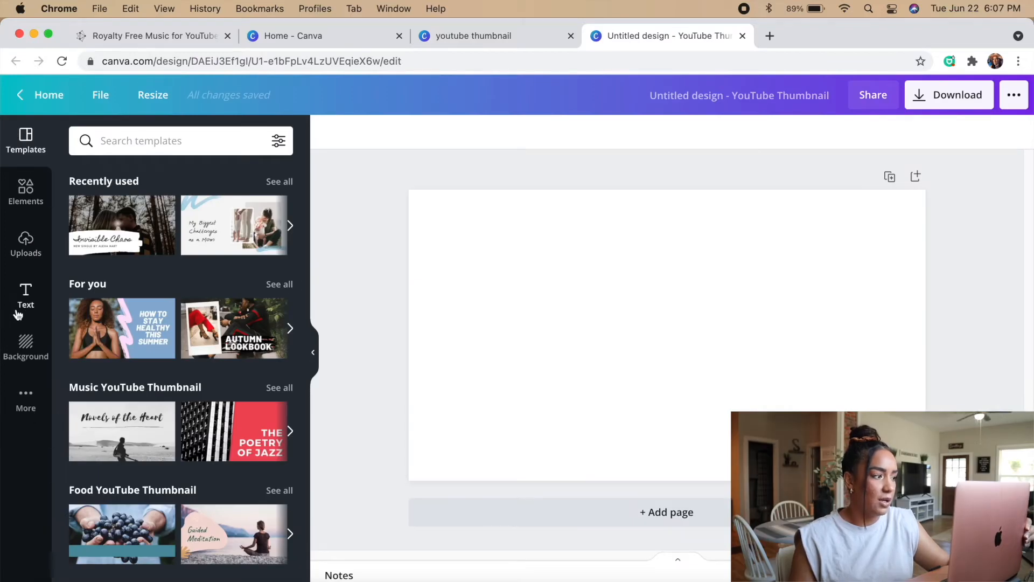
Upload the laptop photos IMG_7551.JPG and IMG_7536.jpg from the device's Downloads folder
left_click(28, 247)
scroll(213, 393, "down", 5)
scroll(222, 411, "down", 20)
scroll(222, 409, "up", 20)
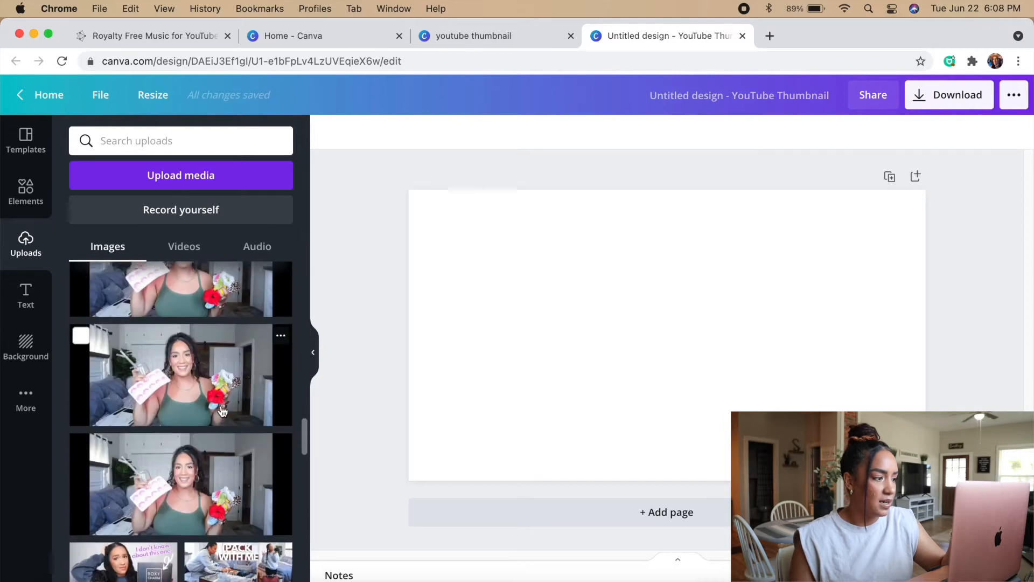
scroll(222, 410, "up", 3)
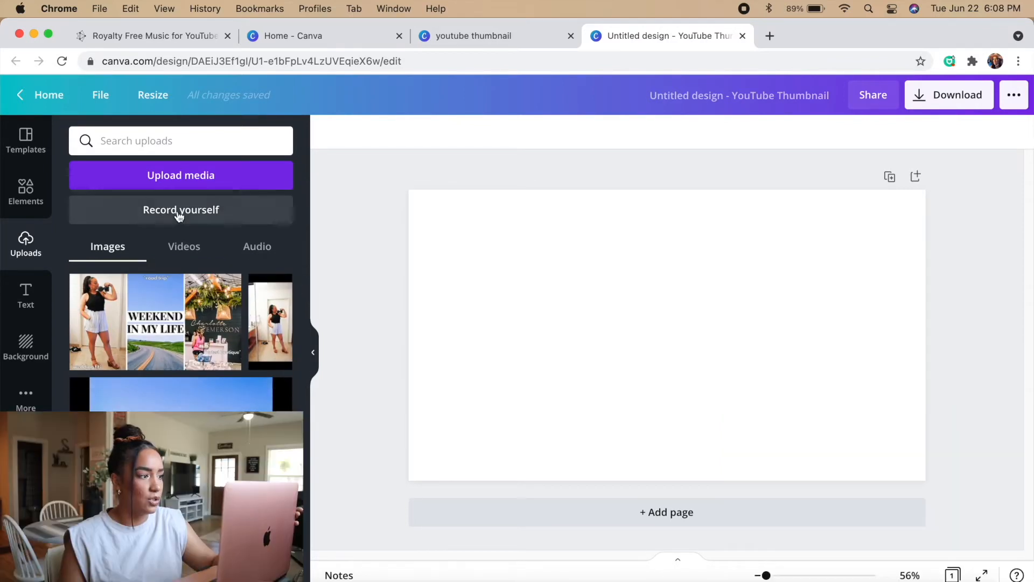
left_click(181, 187)
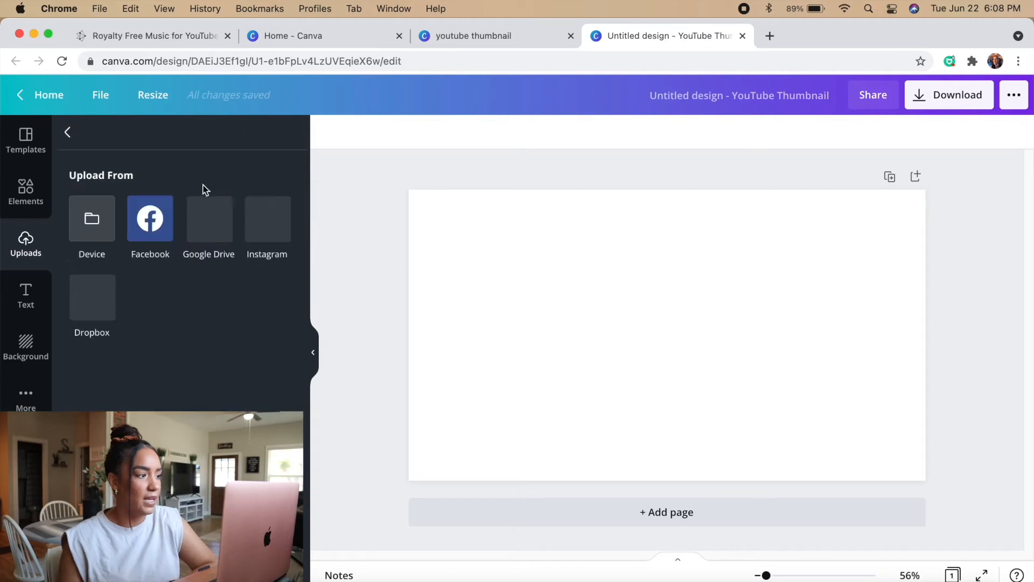
left_click(93, 225)
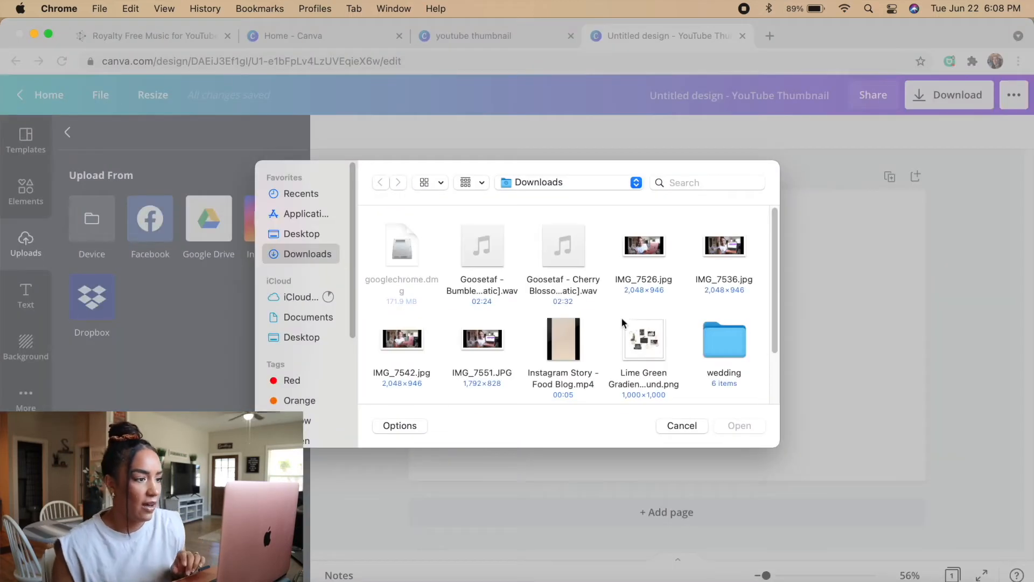
scroll(604, 313, "down", 3)
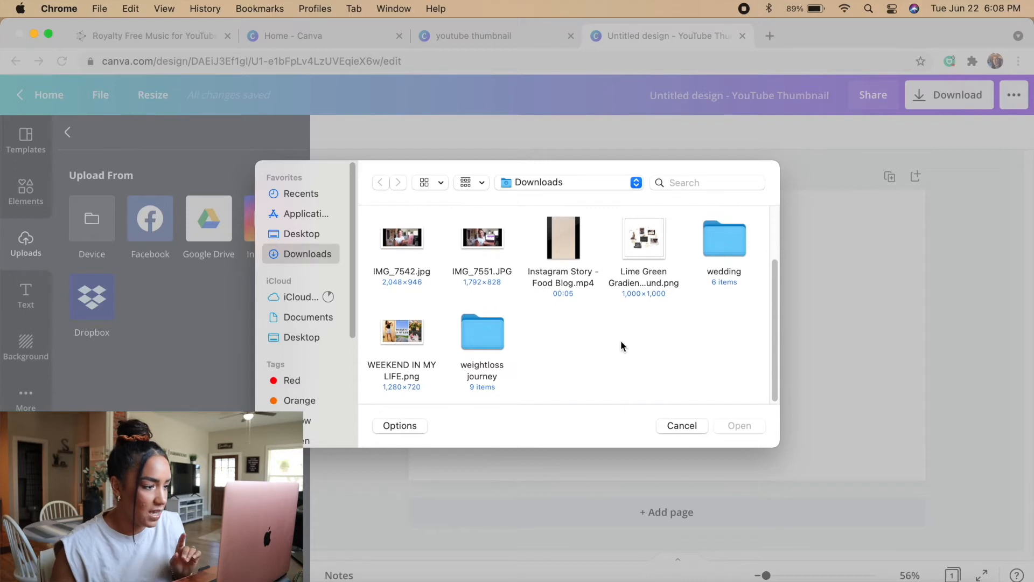
scroll(600, 345, "up", 3)
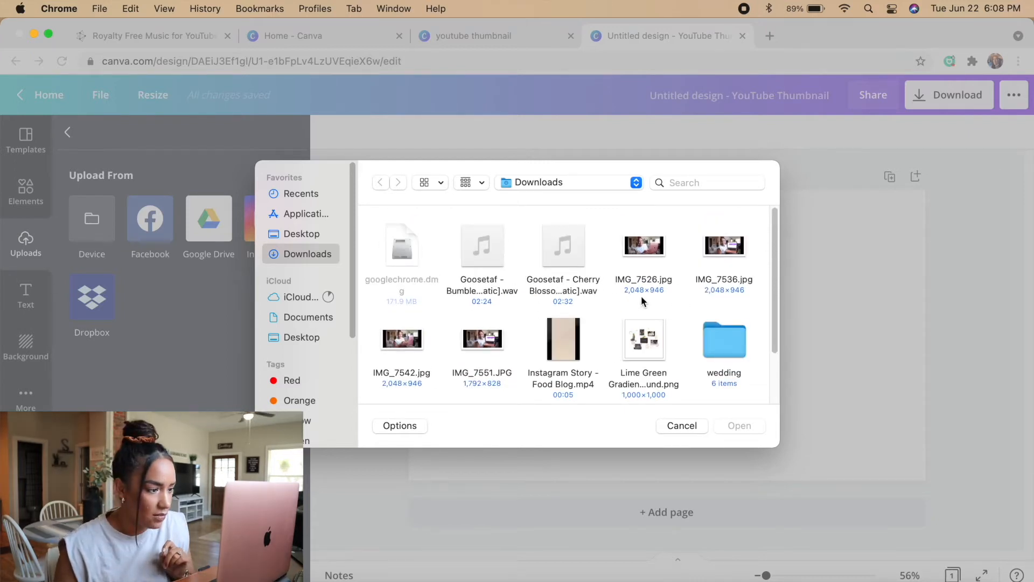
double_click(490, 341)
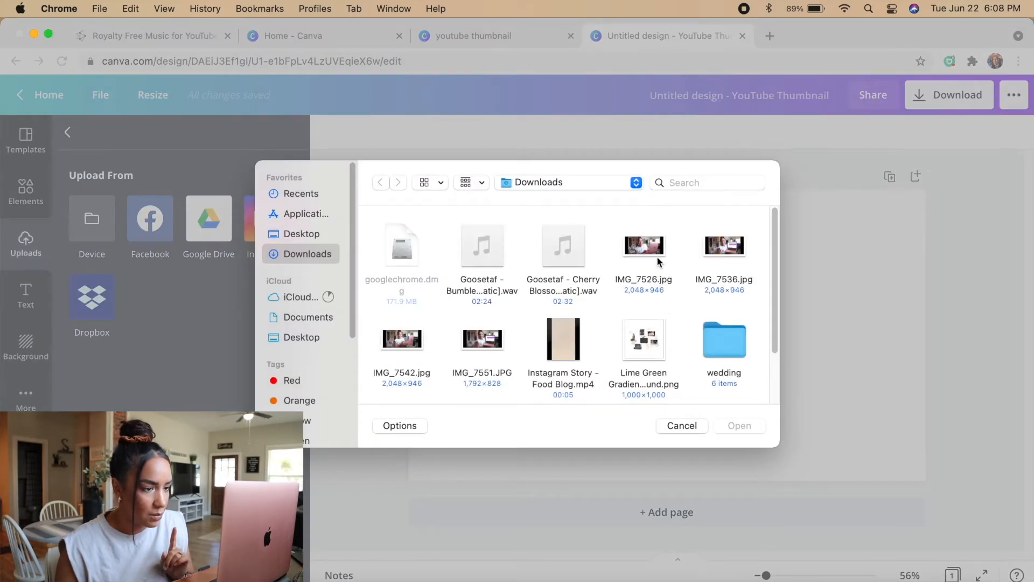
double_click(725, 249)
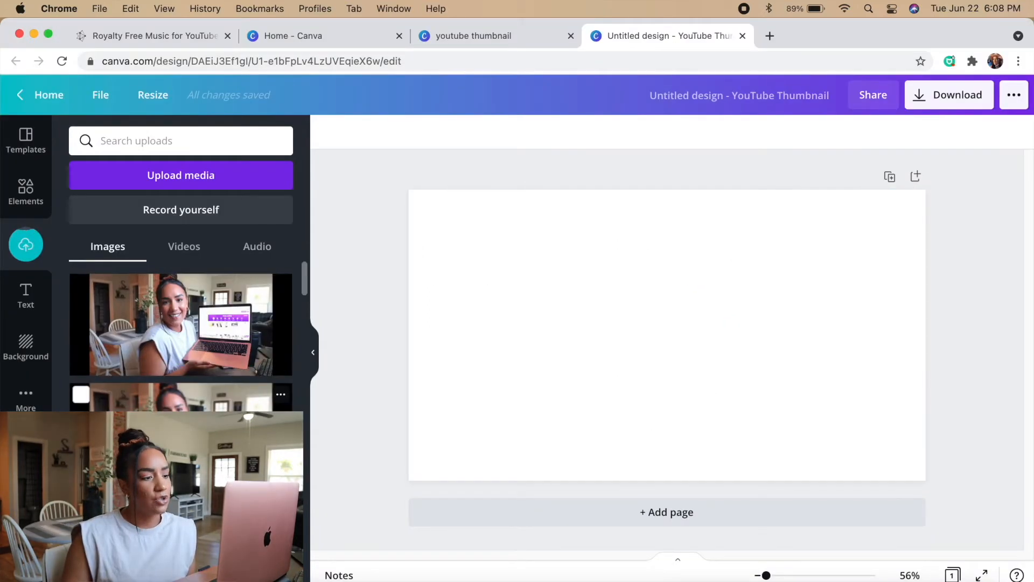
Place the blurred laptop photo on the page, enlarging and cropping it so it covers the whole thumbnail without black bars
left_click(212, 335)
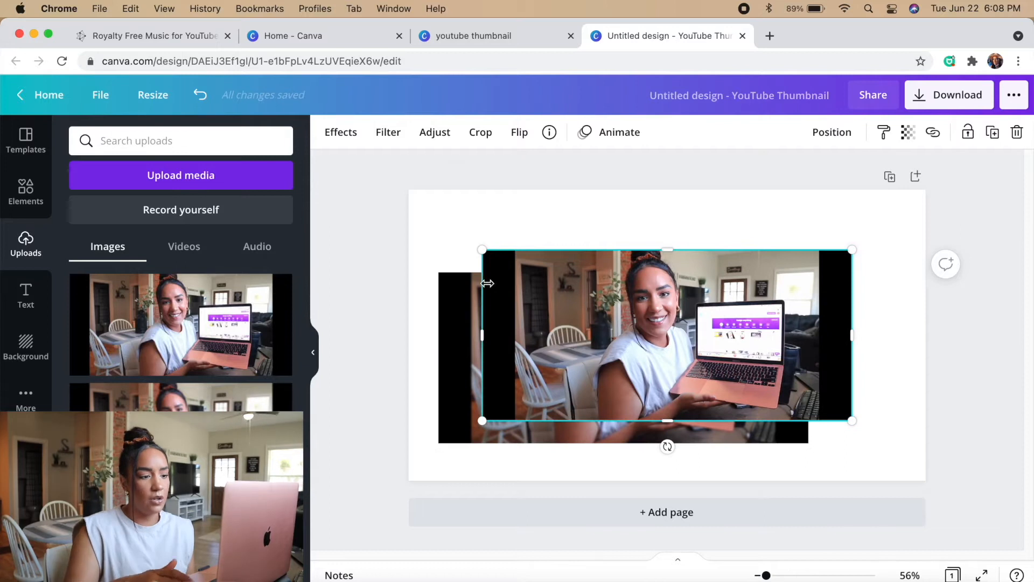
left_click_drag(623, 280, 591, 261)
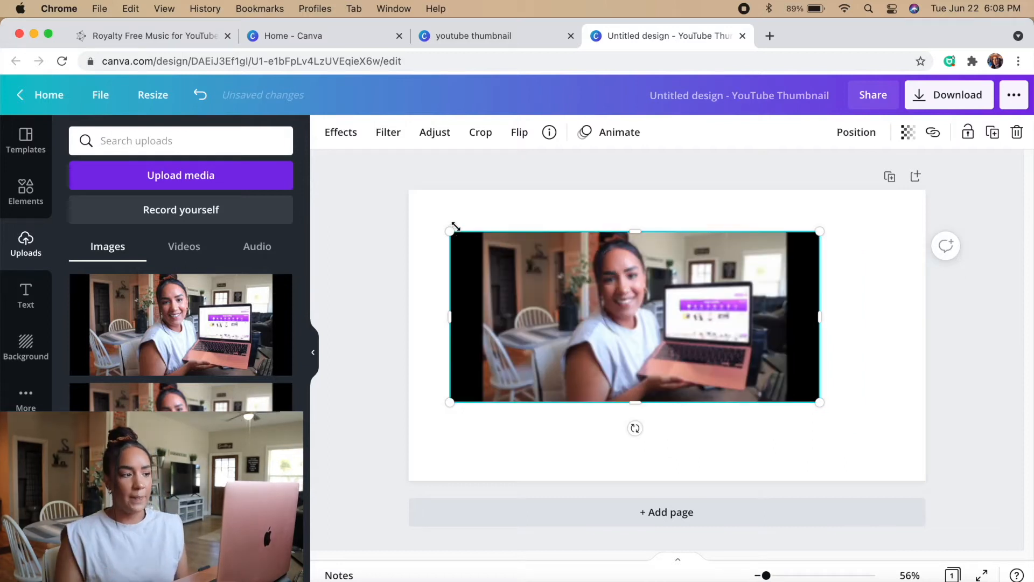
left_click_drag(447, 234, 366, 178)
left_click_drag(819, 401, 982, 480)
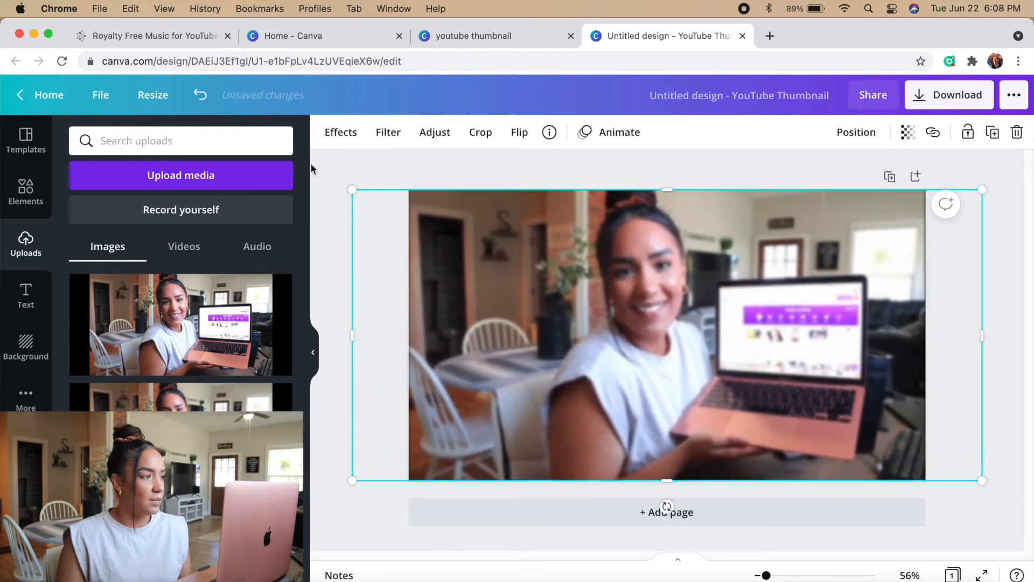
left_click(140, 96)
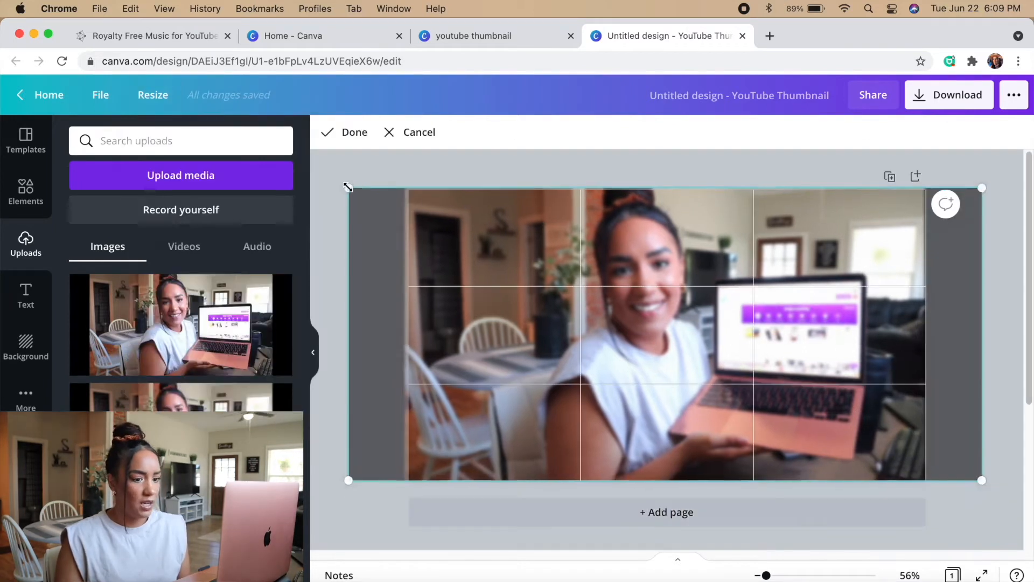
left_click_drag(349, 186, 347, 187)
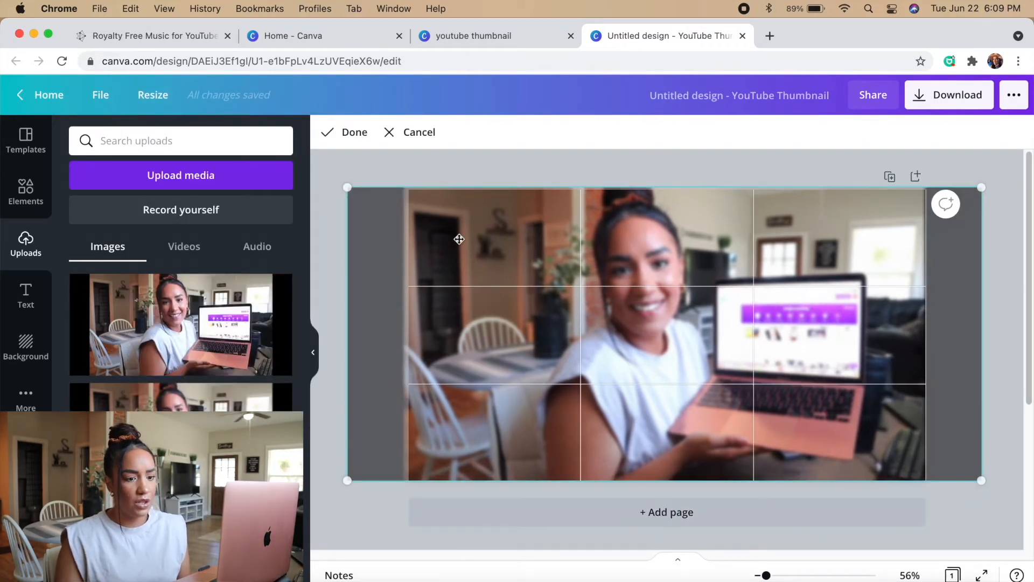
left_click_drag(978, 476, 979, 478)
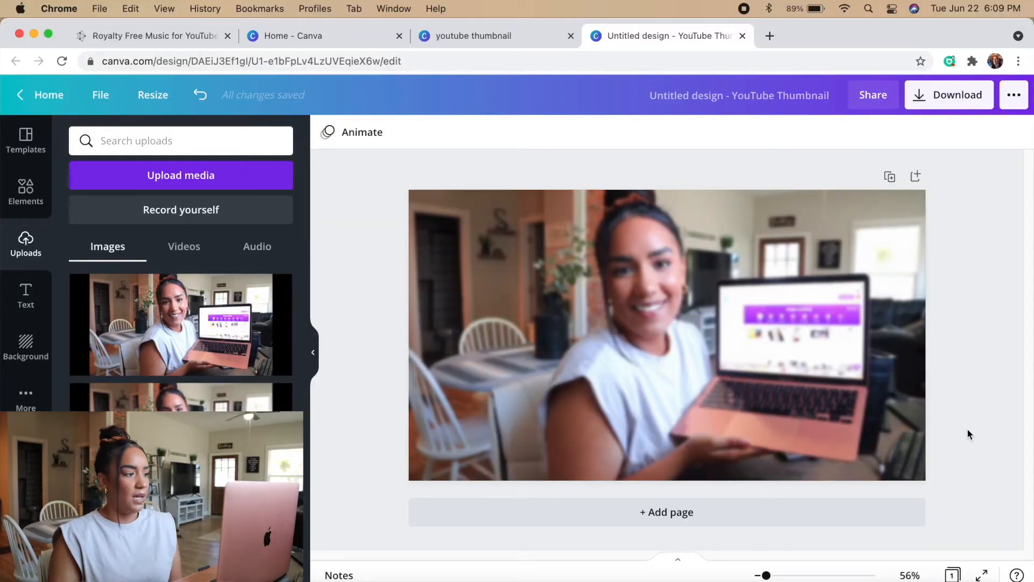
Add the sharp laptop photo over the blurred one and remove its background with Background Remover
left_click(192, 351)
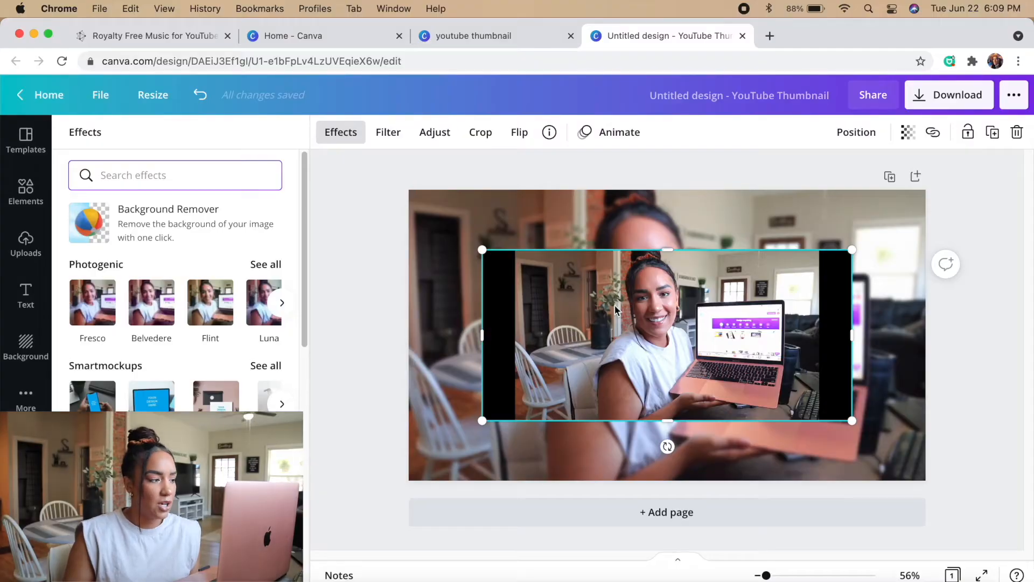
left_click(168, 218)
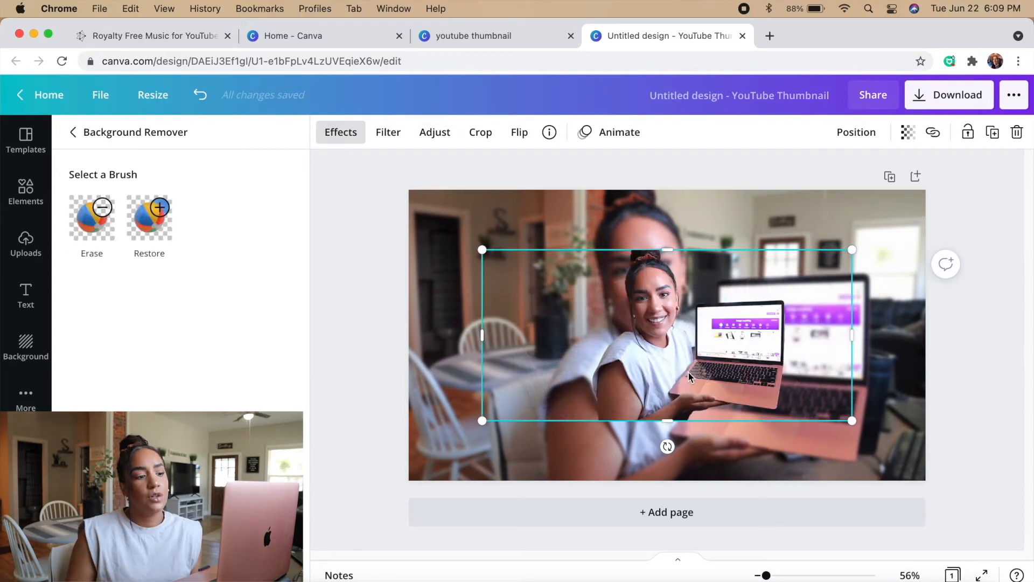
Enlarge the cutout to line up with the blurred background photo and inspect its edges at 90% zoom
left_click_drag(478, 428, 372, 519)
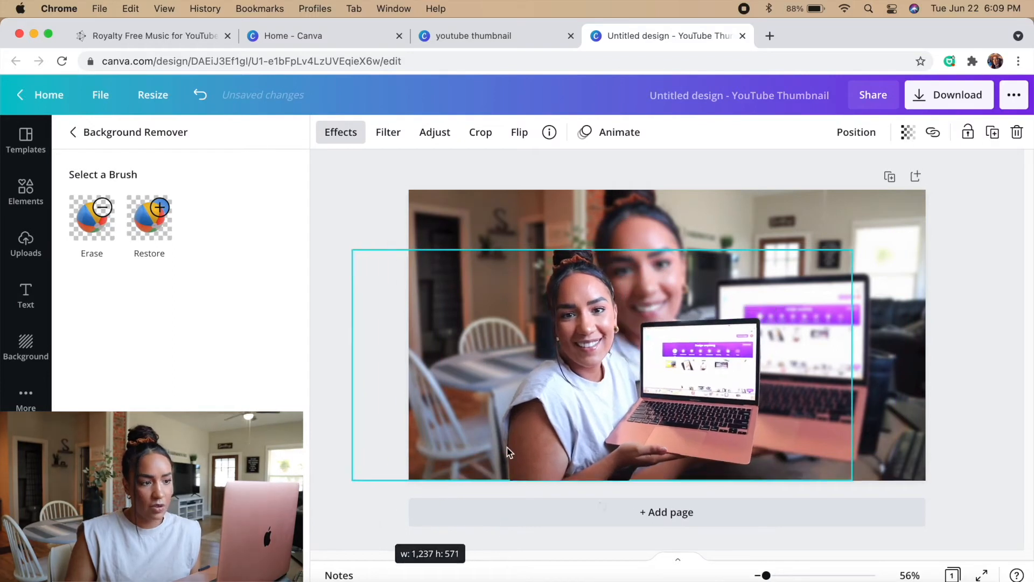
left_click_drag(853, 249, 986, 182)
left_click_drag(710, 368, 708, 370)
left_click_drag(766, 575, 774, 576)
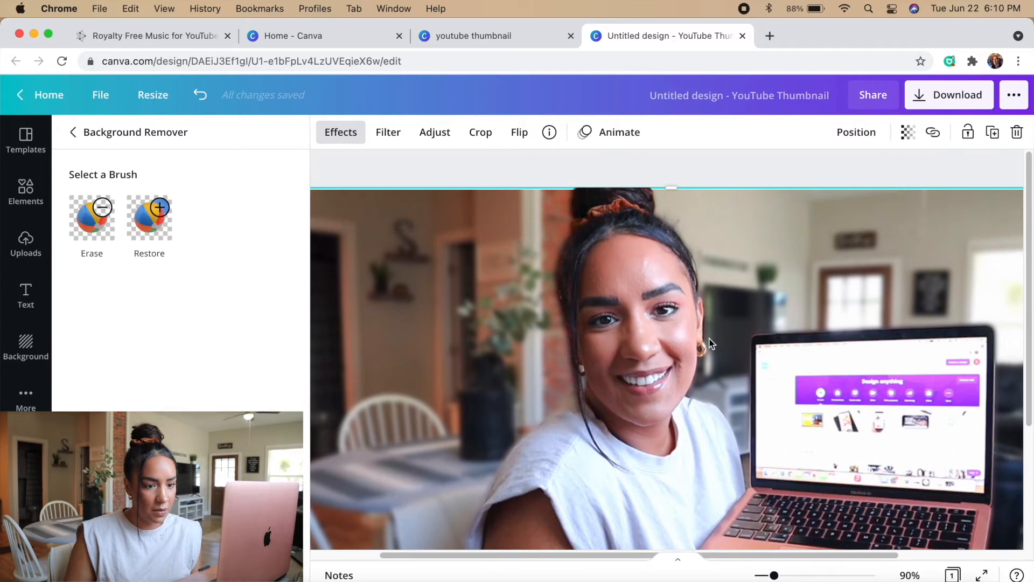
scroll(710, 343, "down", 2)
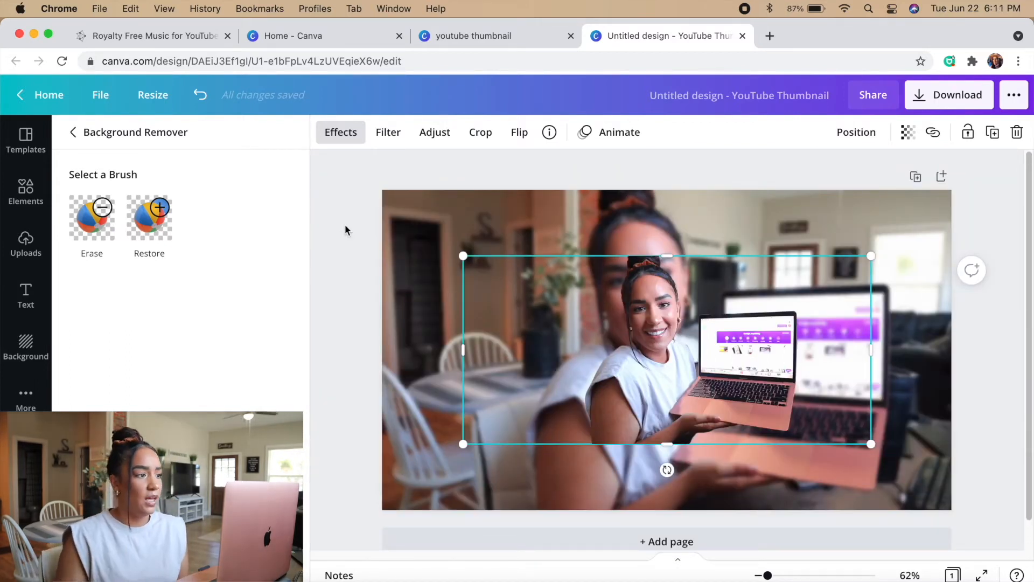
Apply the Glow shadow effect to the cutout of the woman with the laptop
left_click(69, 133)
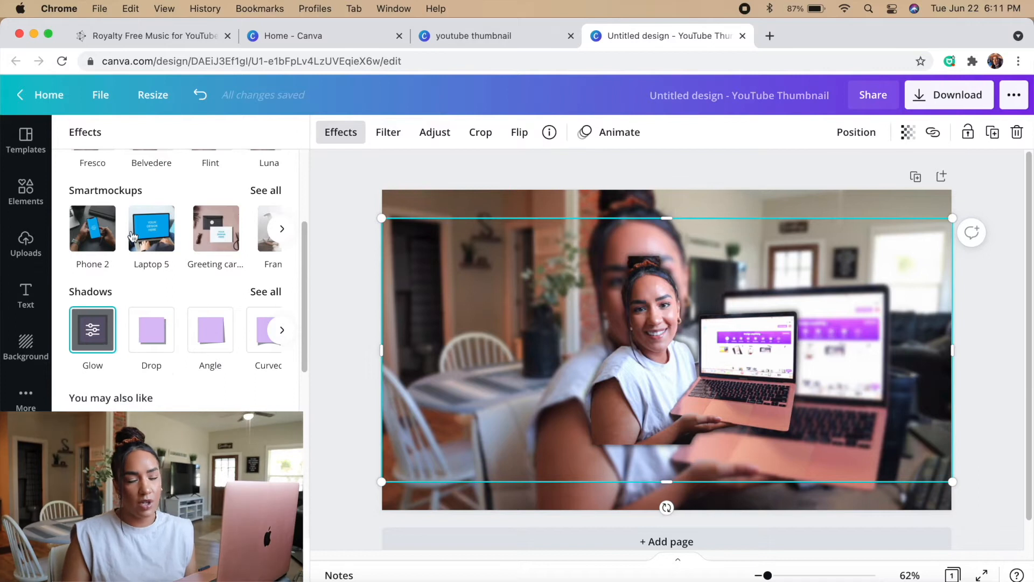
scroll(130, 235, "up", 5)
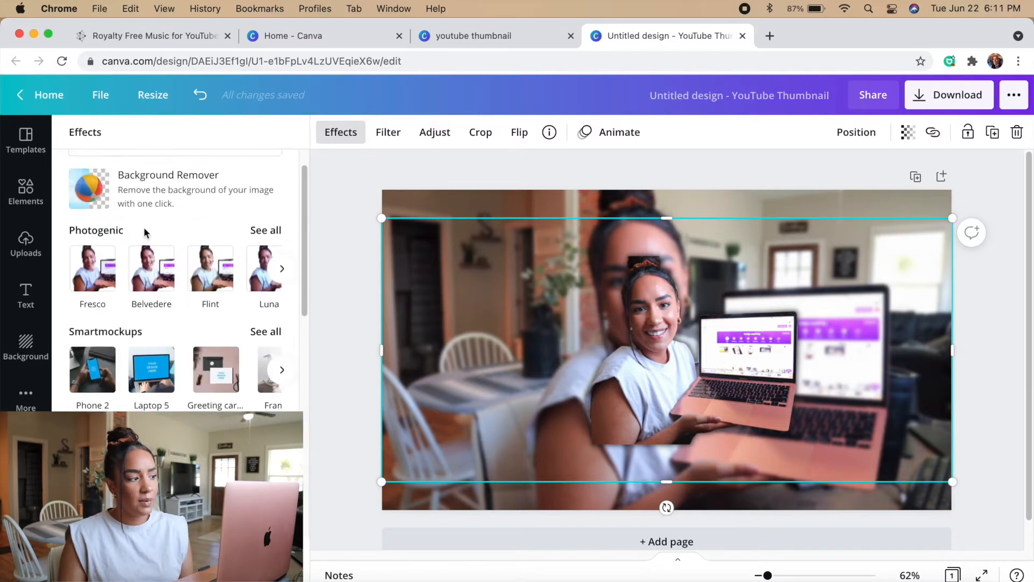
scroll(135, 376, "down", 10)
scroll(108, 385, "up", 8)
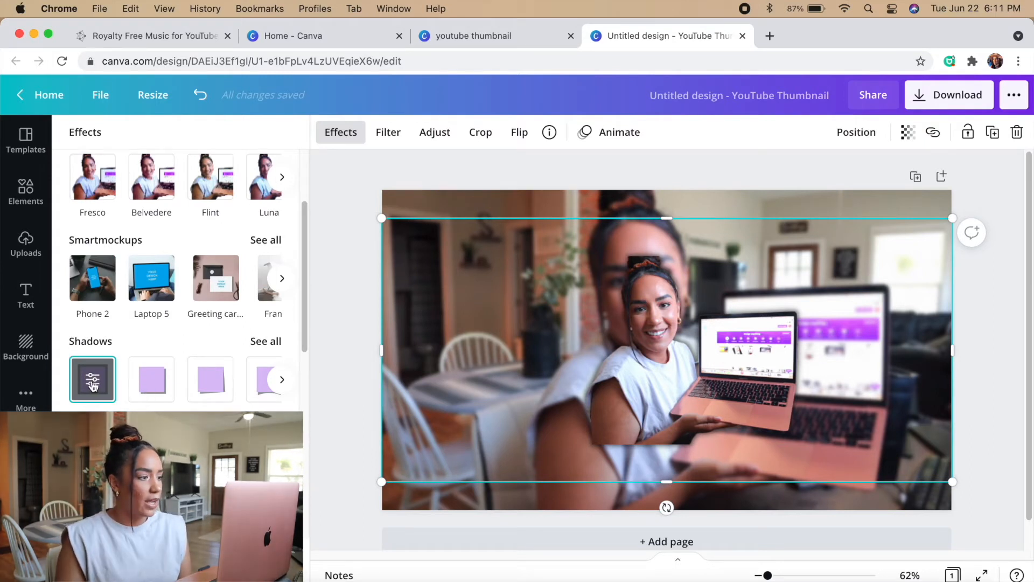
Customize the cutout's glow with white color, transparency 100, size 2 and blur 6, and apply it
left_click(95, 385)
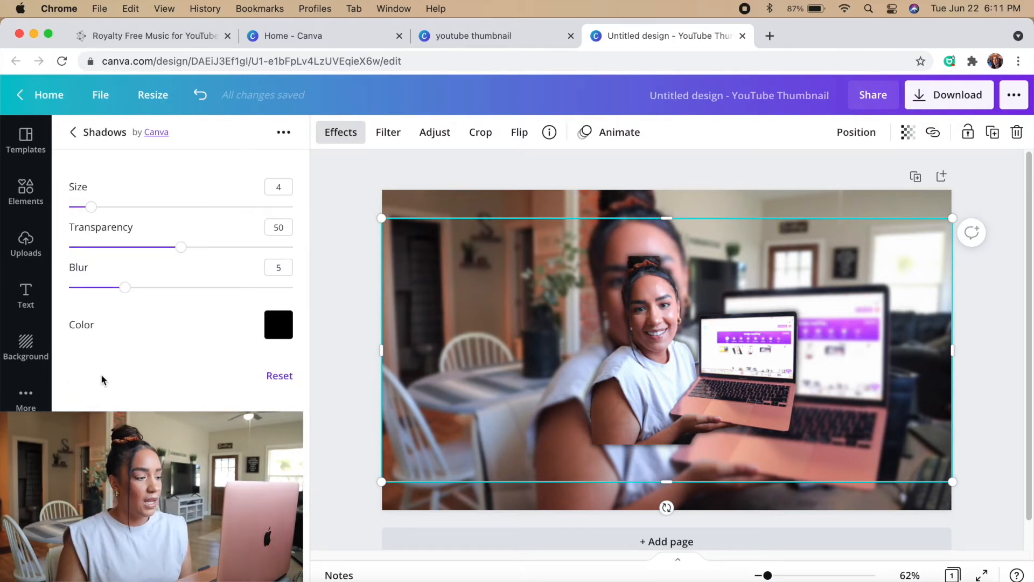
left_click(274, 327)
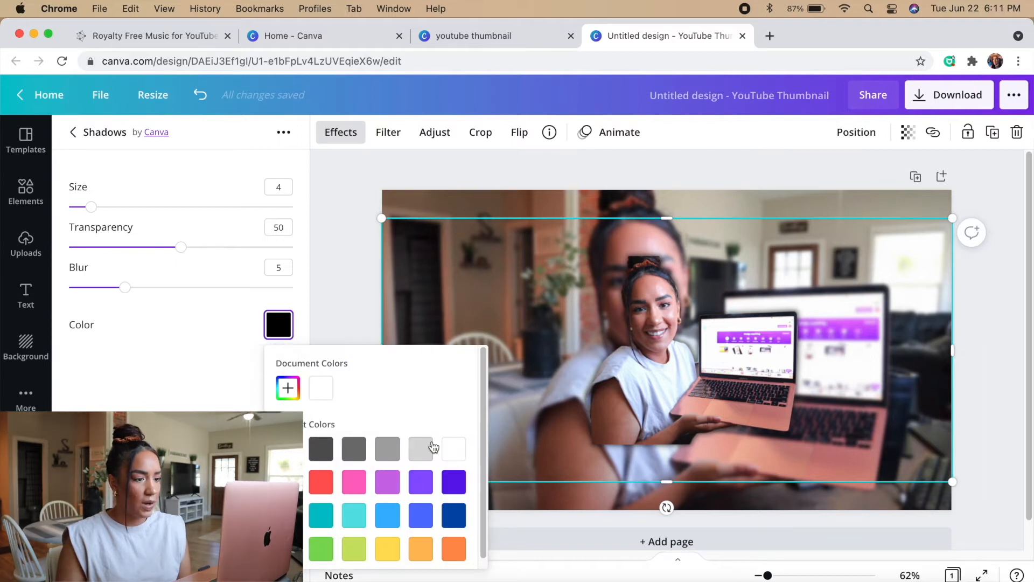
left_click(451, 450)
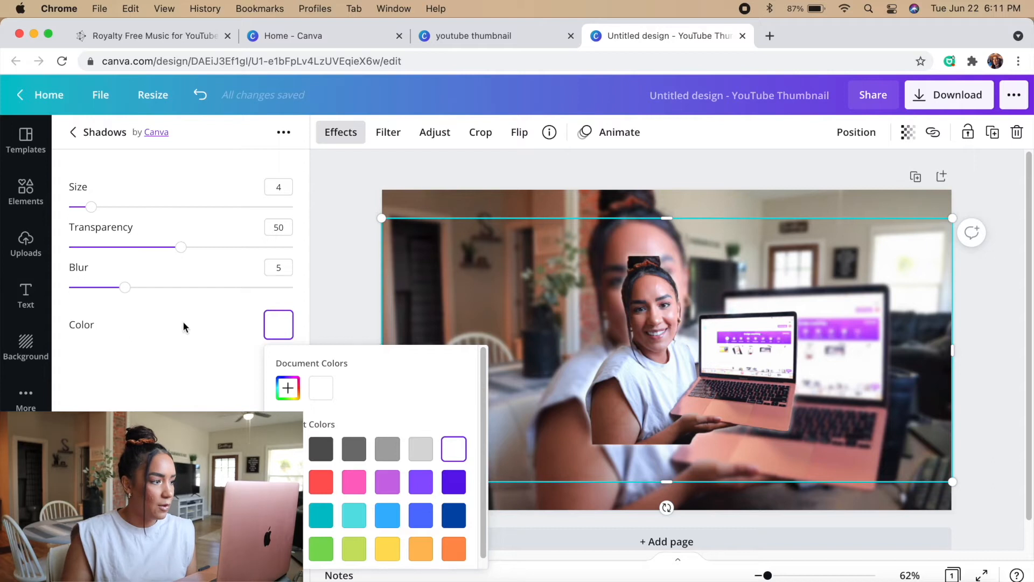
left_click_drag(180, 257, 297, 249)
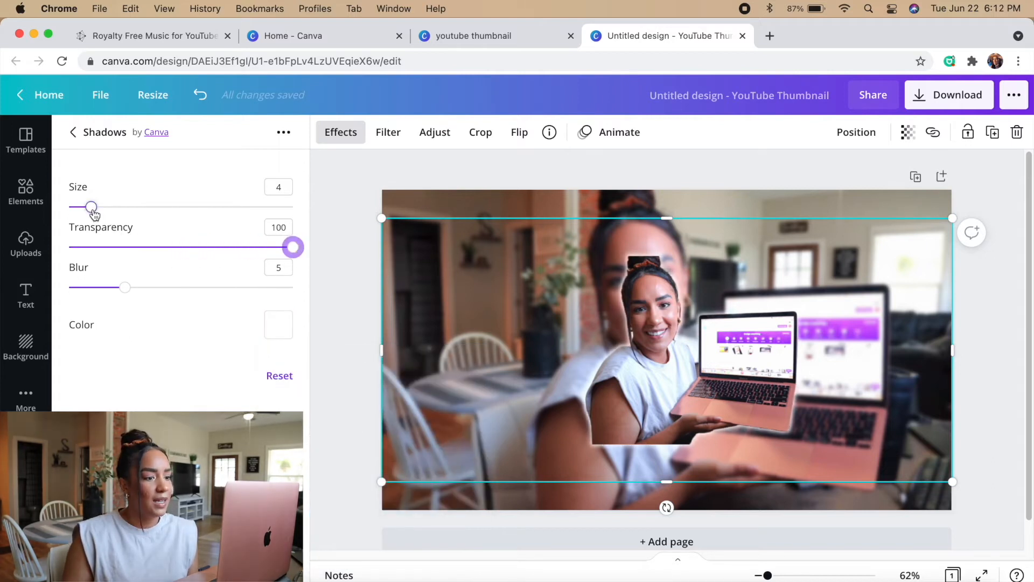
left_click_drag(91, 213, 90, 214)
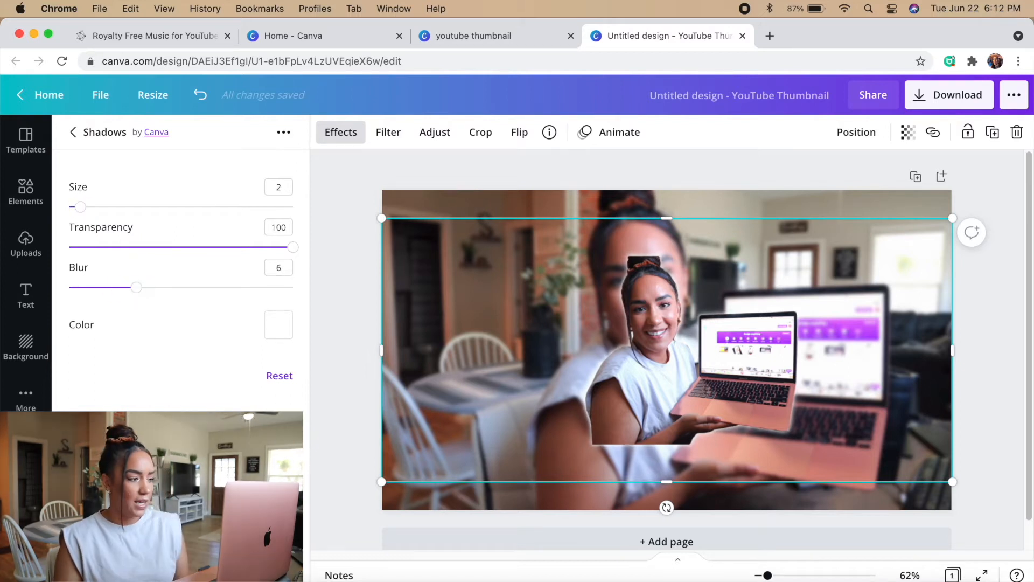
left_click(181, 560)
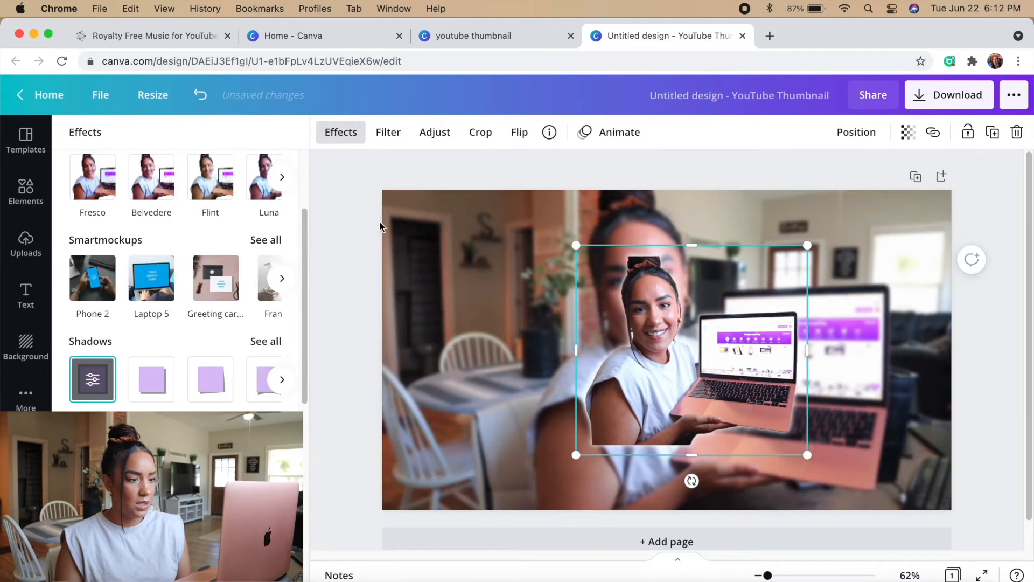
Try to enlarge the glowing cutout and line it up with the woman in the blurred background photo
left_click_drag(577, 246, 518, 201)
left_click_drag(676, 339, 673, 366)
left_click_drag(763, 466, 948, 542)
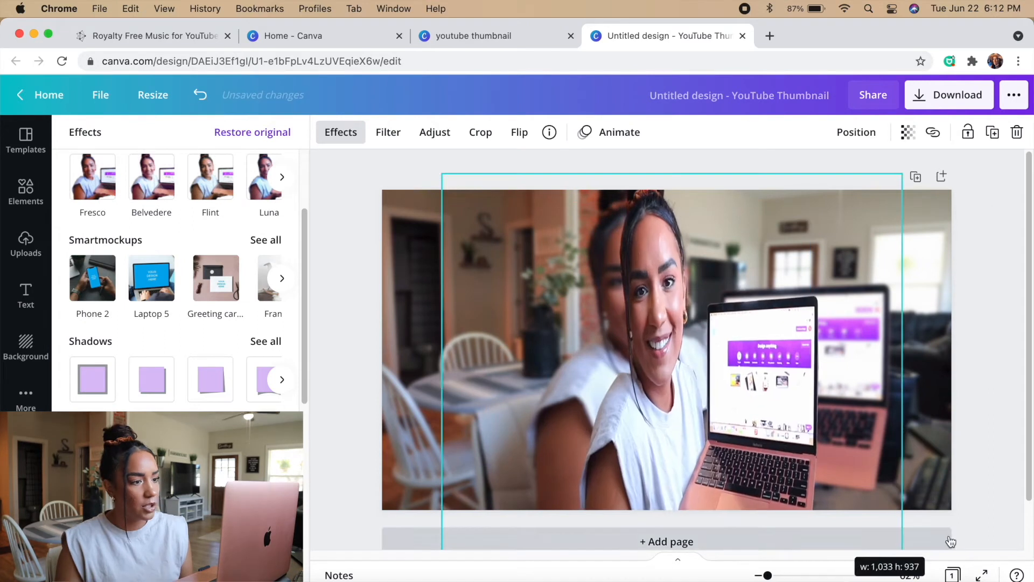
left_click_drag(650, 417, 606, 386)
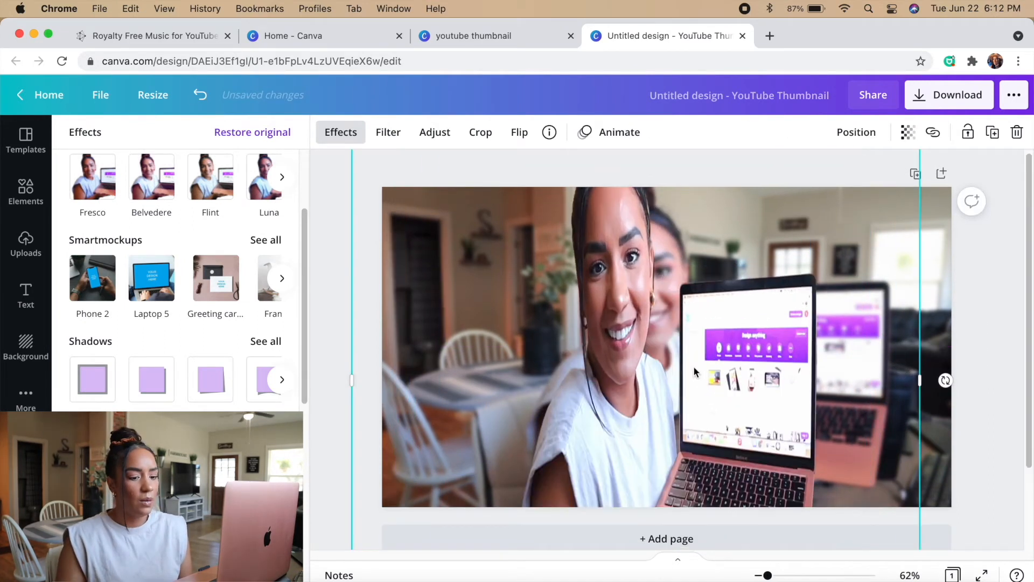
scroll(693, 367, "down", 2)
scroll(694, 365, "up", 2)
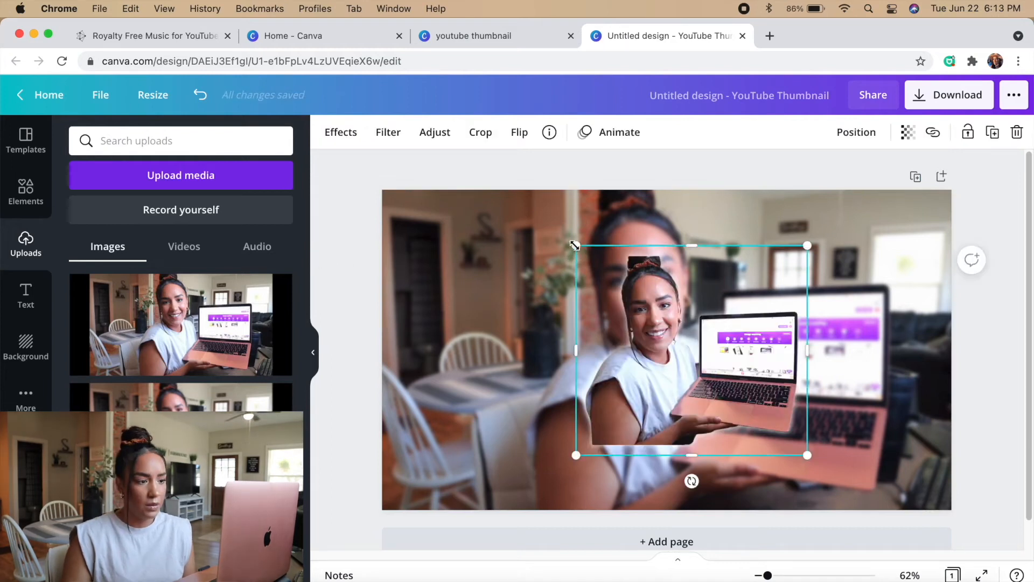
left_click_drag(574, 245, 496, 212)
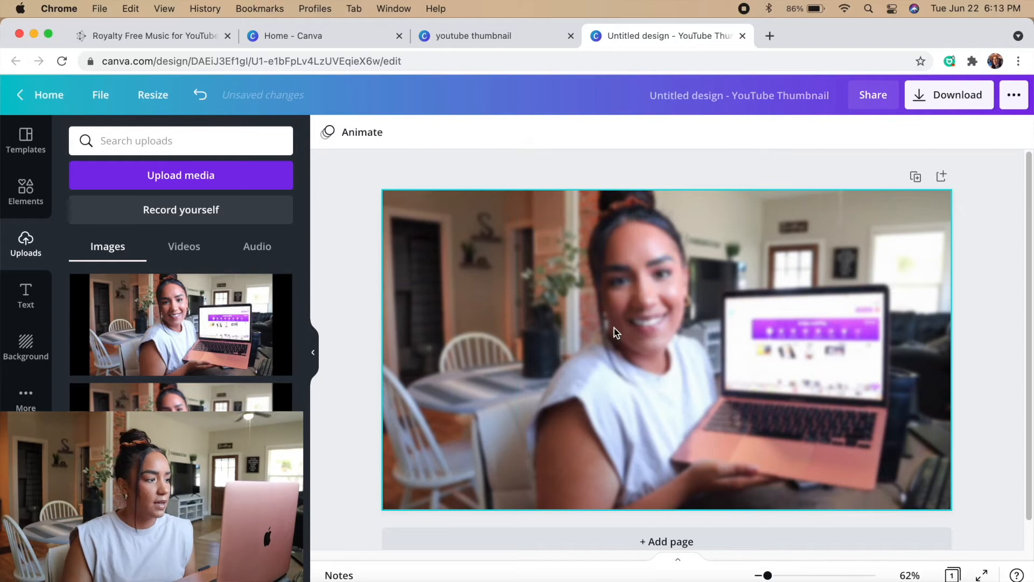
Add the sharp laptop photo again and enlarge its cutout to line up with the blurred background photo
left_click(155, 322)
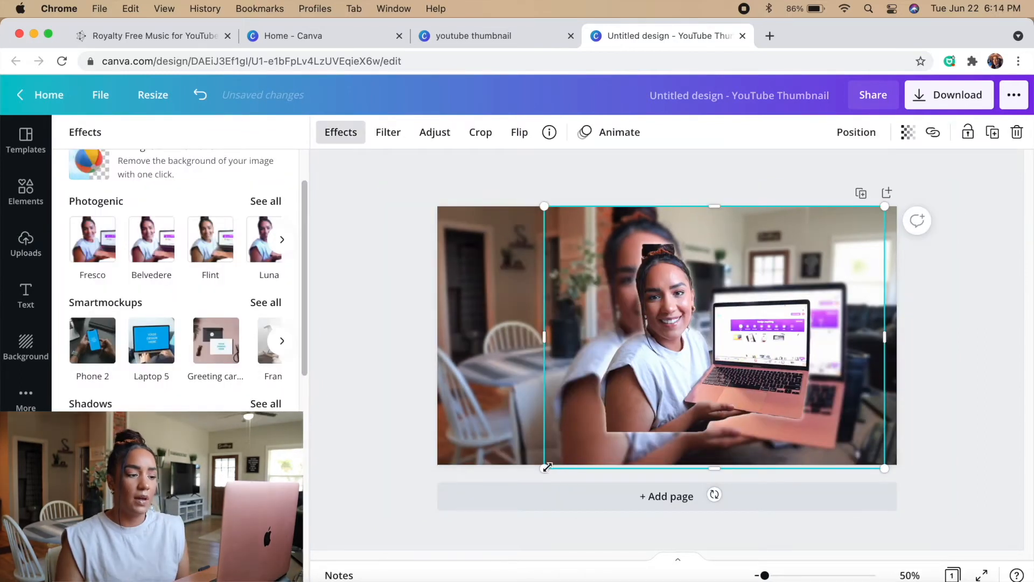
left_click_drag(546, 468, 489, 510)
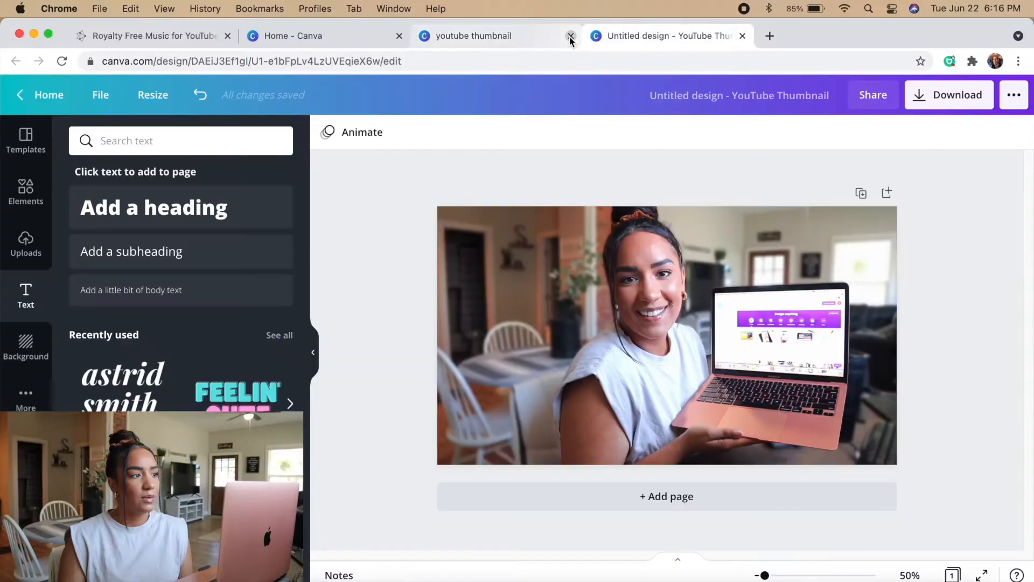
Close the spare design tab and open the existing "everyday" thumbnail from the recent designs on the Canva home page
left_click(570, 37)
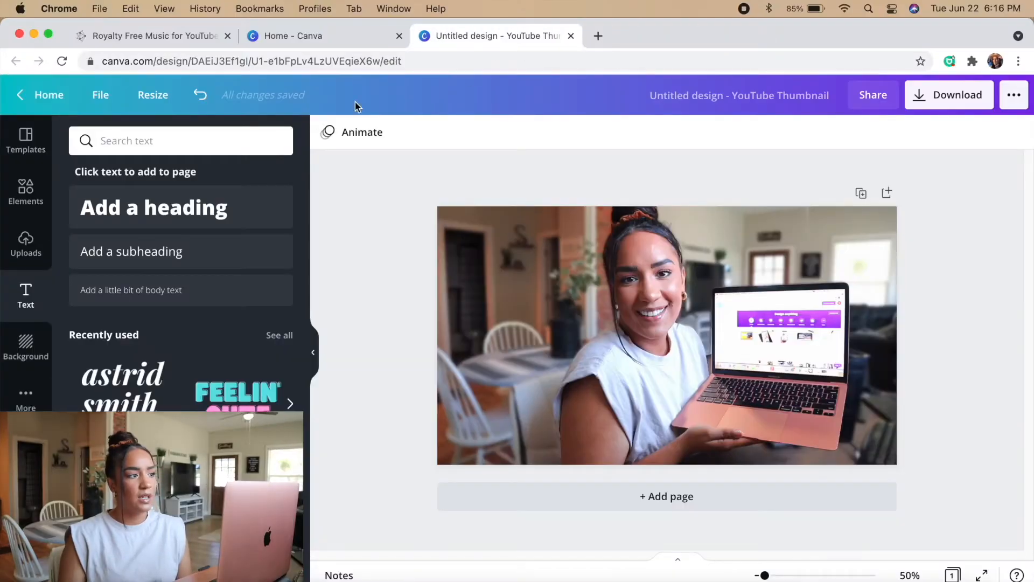
left_click(301, 35)
scroll(343, 330, "down", 1)
scroll(350, 331, "up", 5)
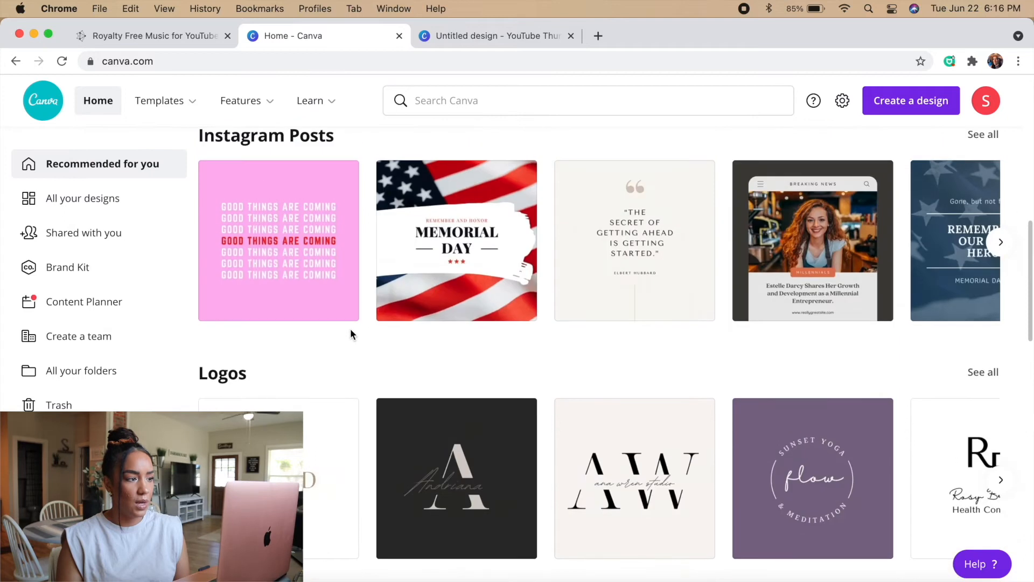
scroll(344, 307, "up", 5)
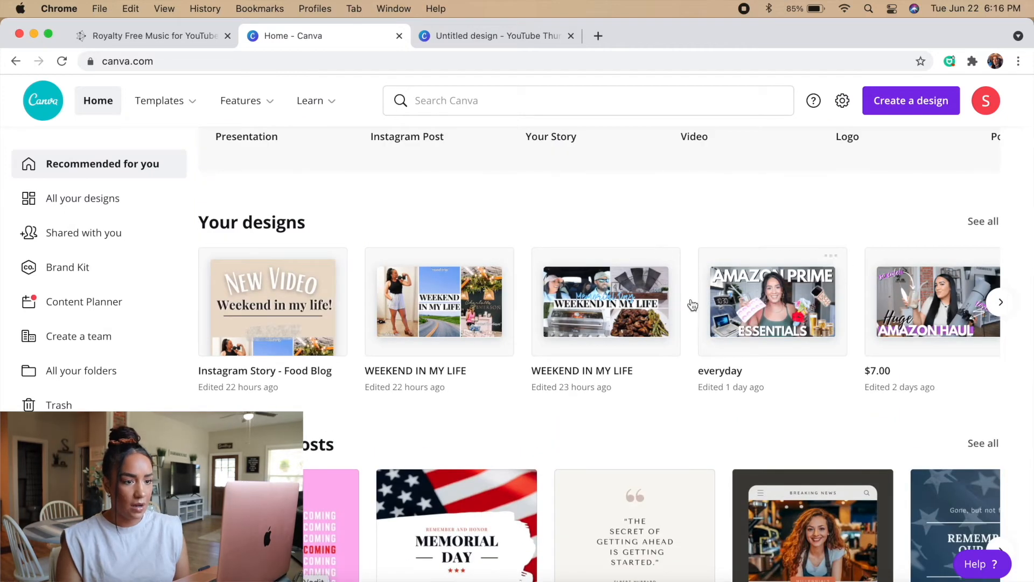
left_click(1000, 303)
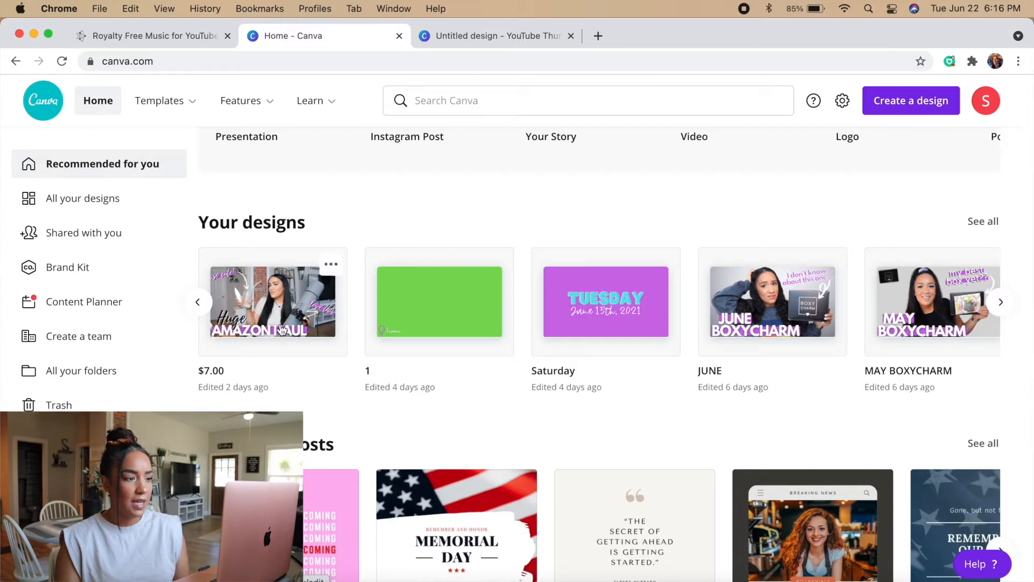
left_click(197, 302)
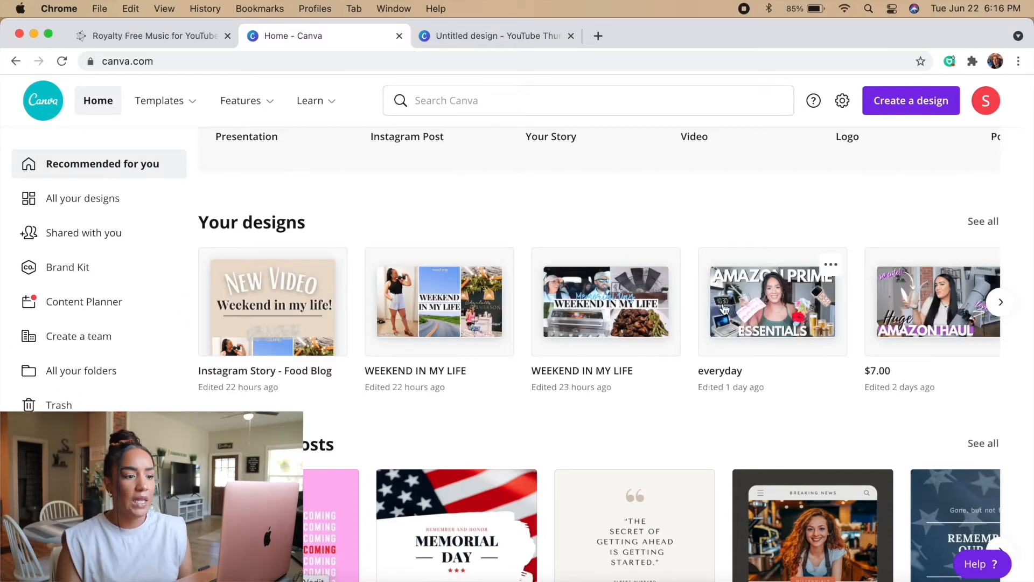
left_click(738, 300)
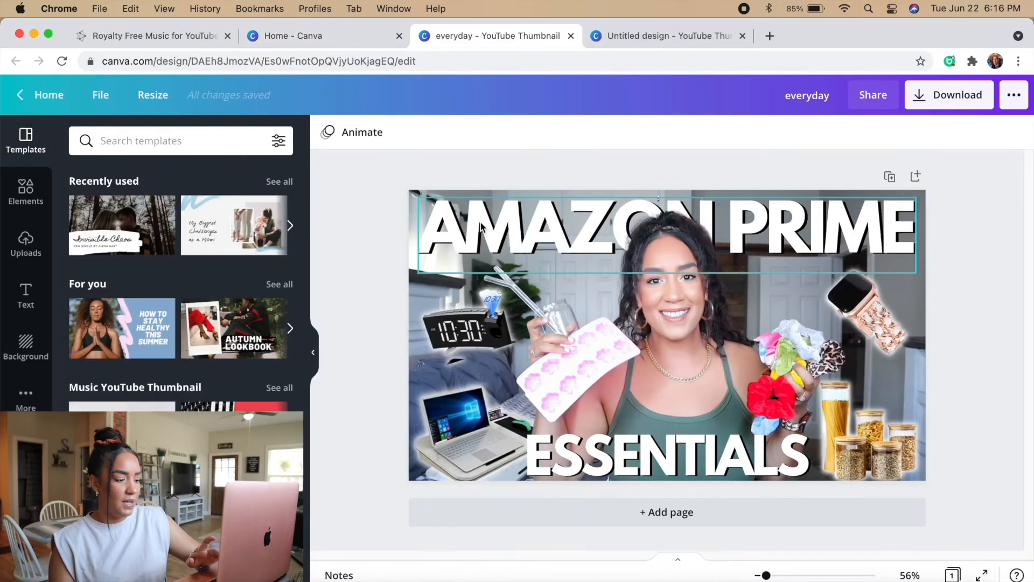
Paste the heading from the "everyday" design into the new thumbnail and change its text to YOUTUBE THUMBNAIL
key("super+w")
key("super+v")
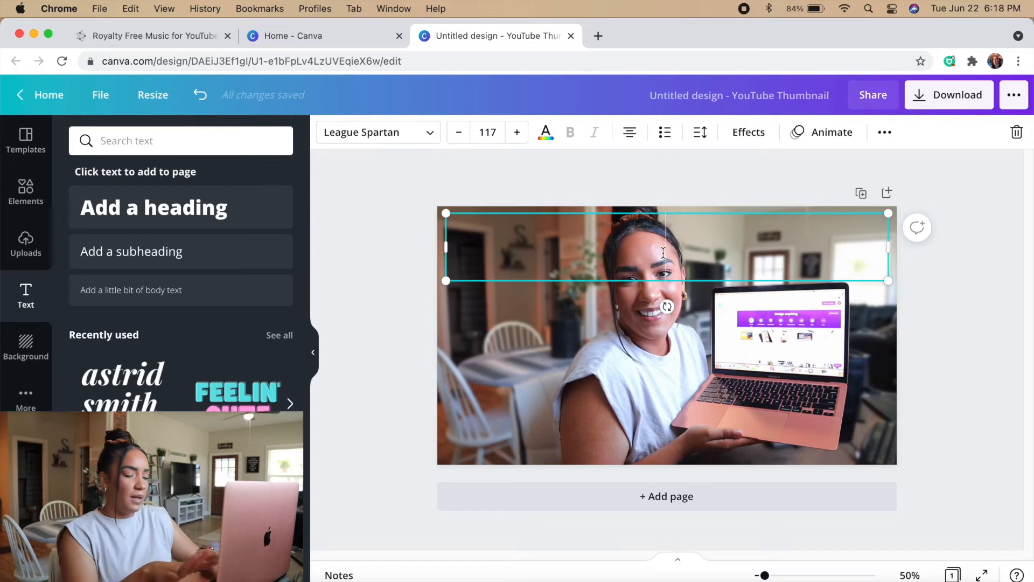
type("YOUTUBE THUMBNAIL")
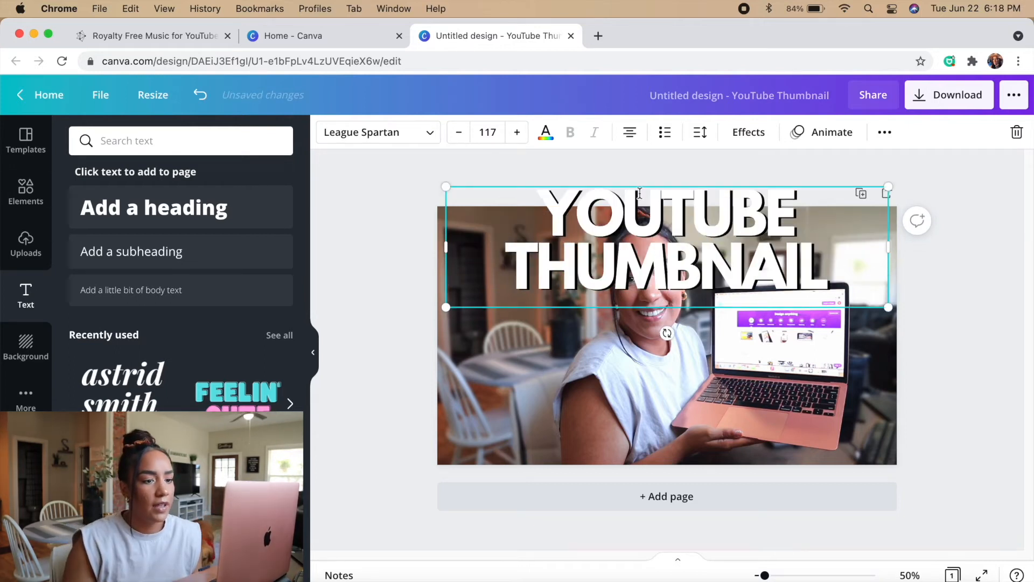
Resize the YOUTUBE THUMBNAIL title to font size 87.6 on two lines and place it in the thumbnail's lower-left corner
left_click_drag(888, 186, 706, 236)
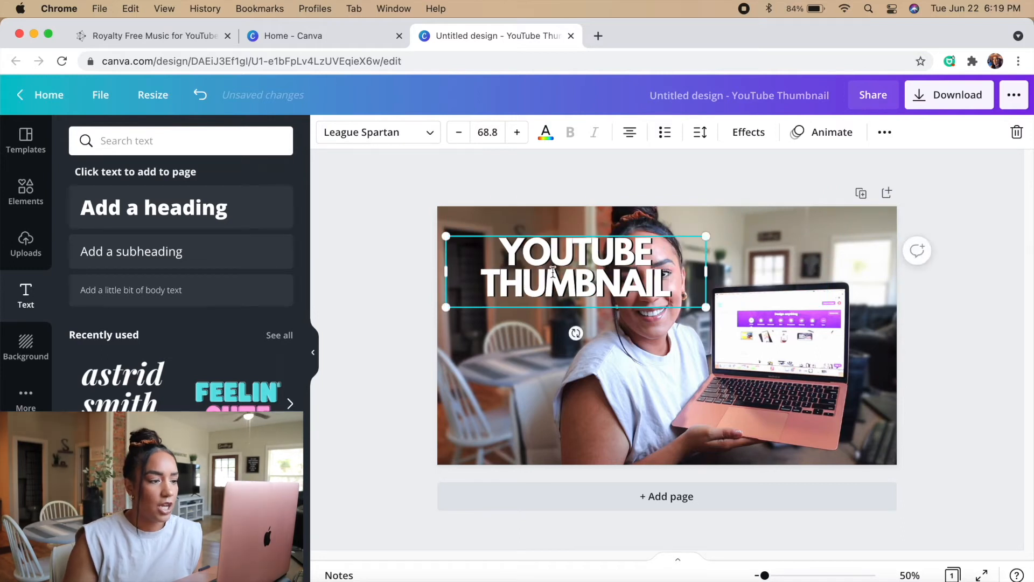
left_click(378, 242)
left_click_drag(539, 273, 530, 424)
left_click_drag(698, 386, 749, 373)
left_click_drag(592, 418, 561, 429)
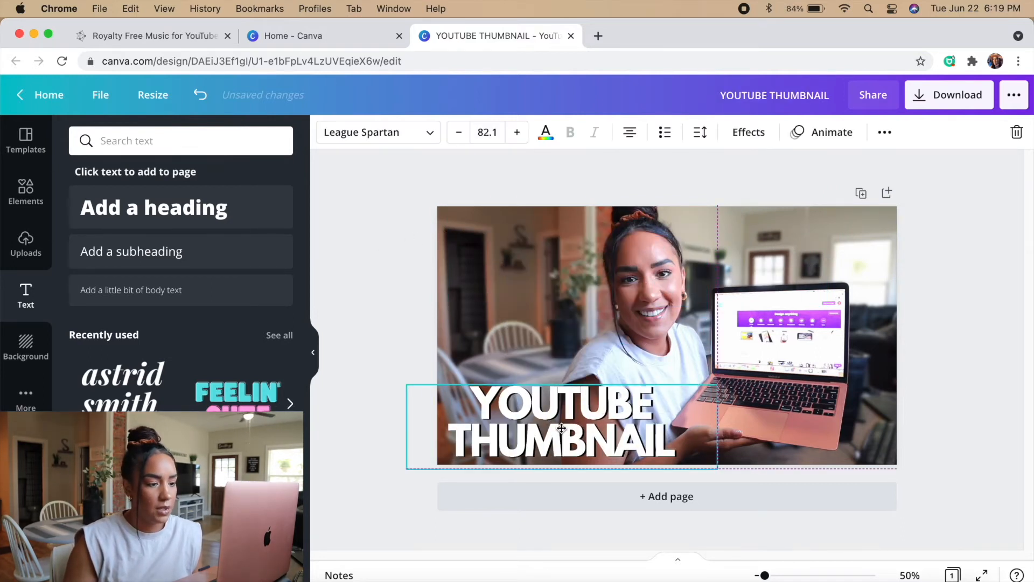
left_click_drag(718, 384, 737, 378)
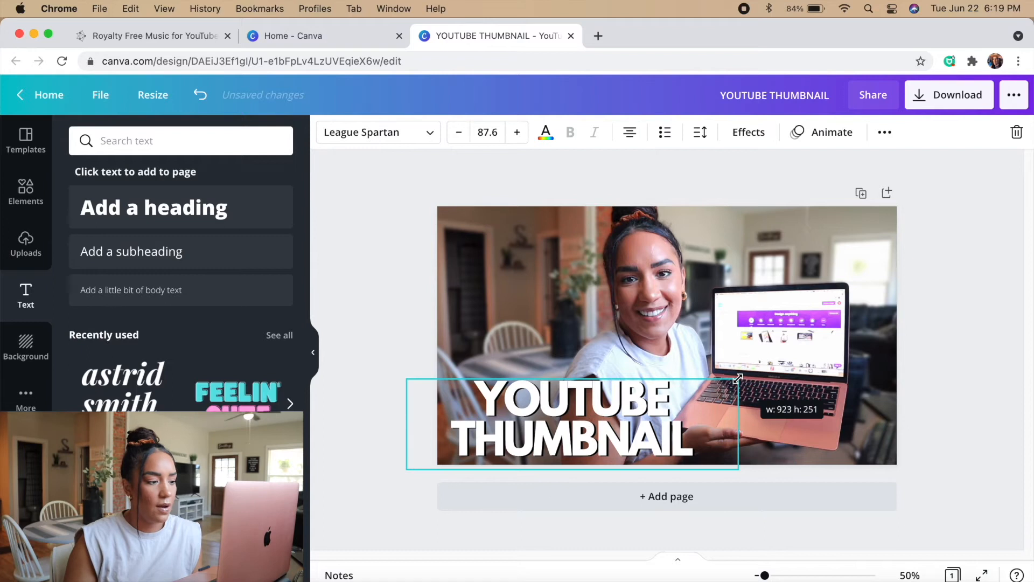
left_click(355, 326)
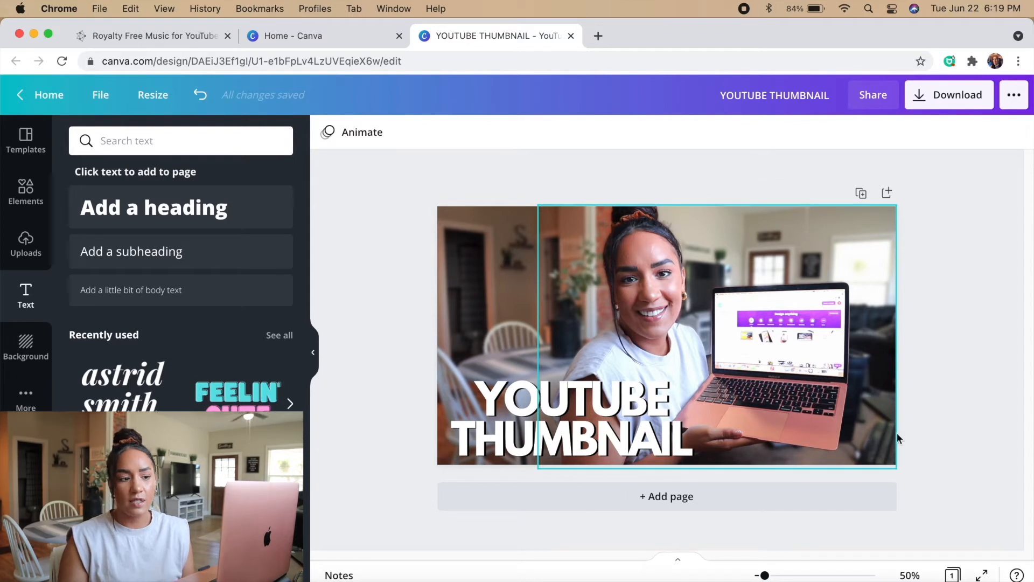
Check video thumbnails on the YouTube home page in a new tab, and move the title slightly closer to the thumbnail's lower-left corner
key("cmd+t")
left_click(397, 283)
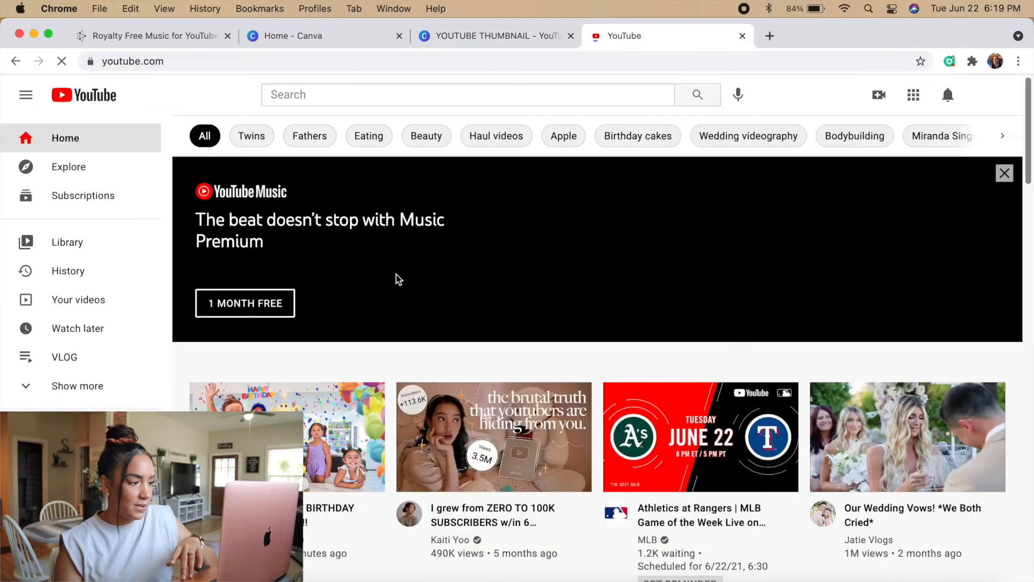
scroll(461, 335, "down", 3)
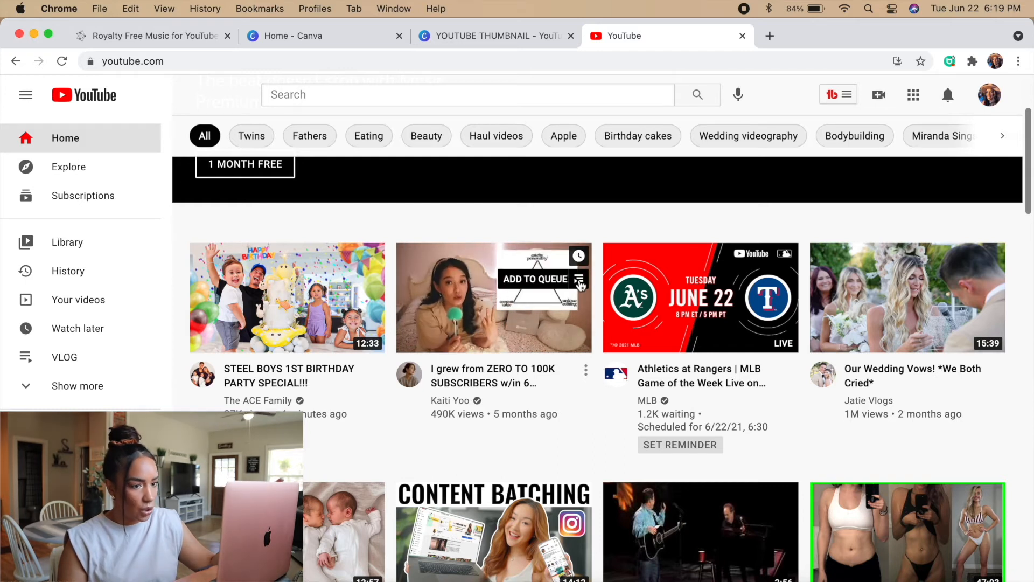
scroll(499, 512, "up", 2)
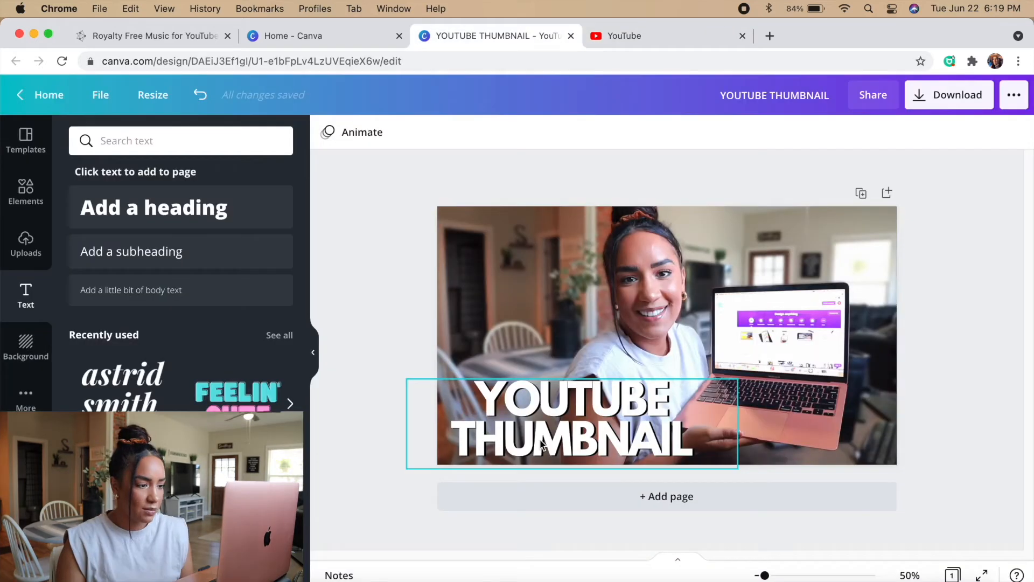
left_click_drag(560, 442, 550, 442)
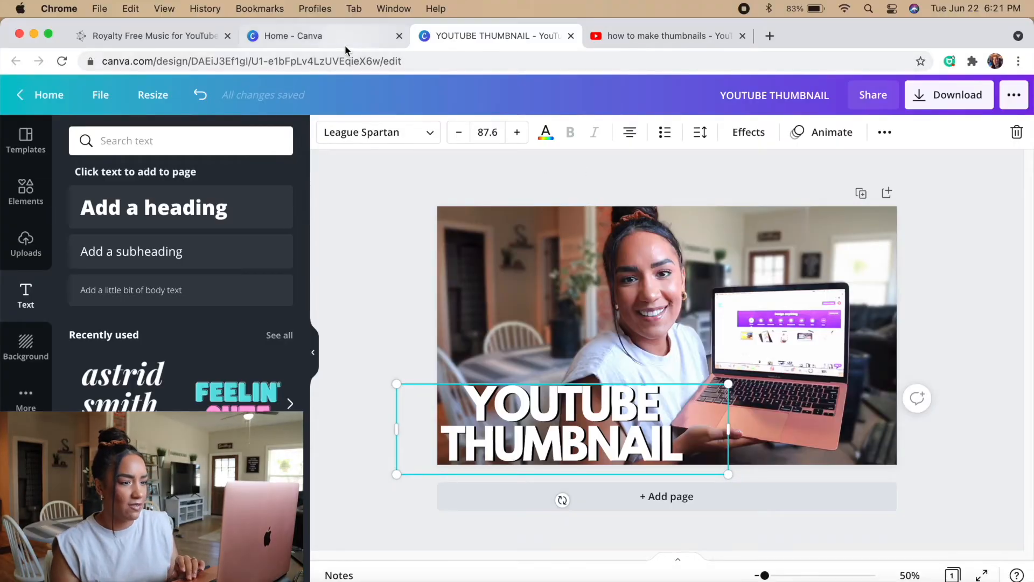
Browse the earlier thumbnails under Your designs on the Canva home page and examine their title text styles
left_click(345, 46)
scroll(408, 323, "right", 10)
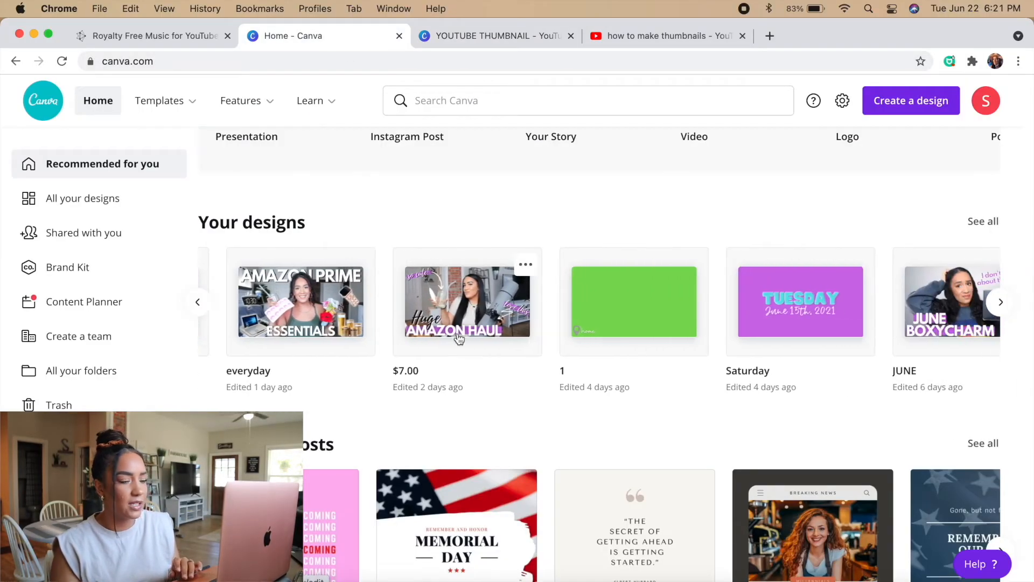
scroll(472, 351, "right", 7)
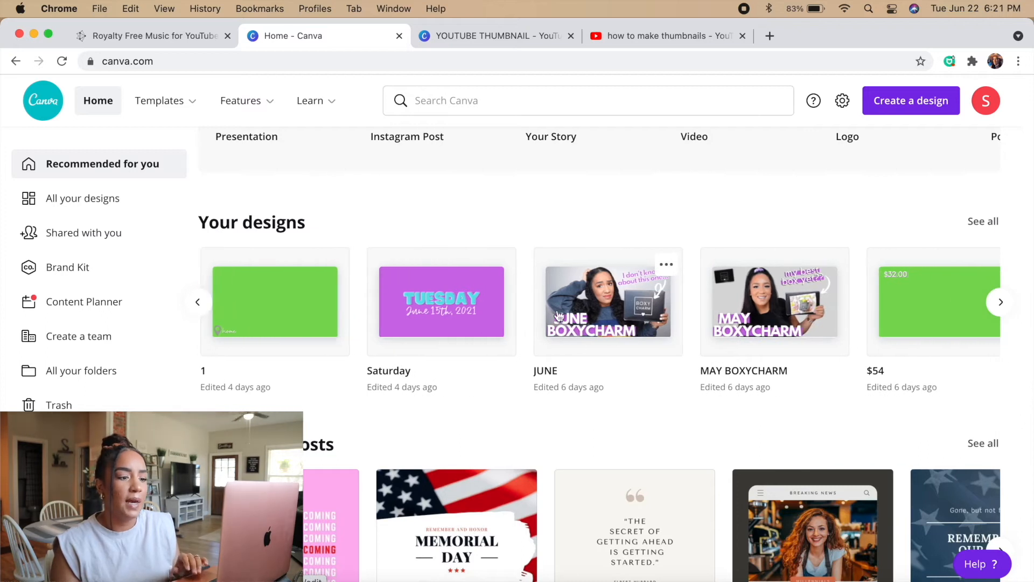
scroll(693, 325, "right", 10)
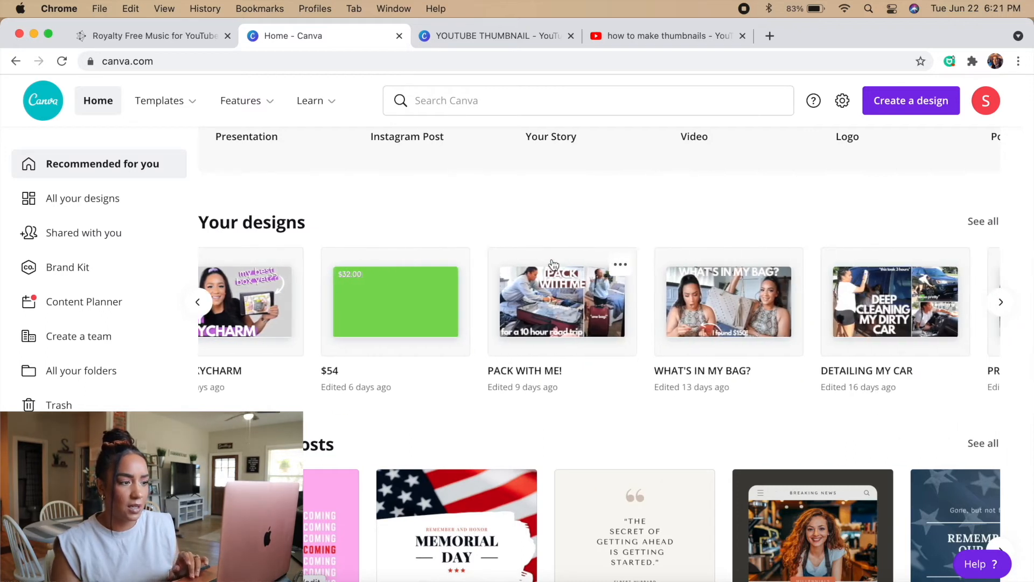
scroll(569, 287, "right", 3)
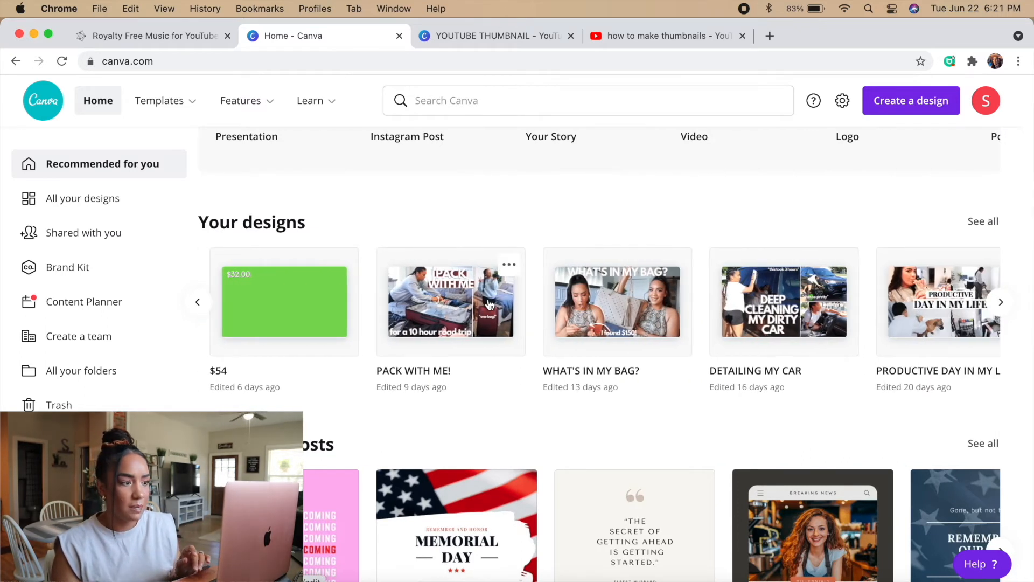
scroll(496, 301, "right", 15)
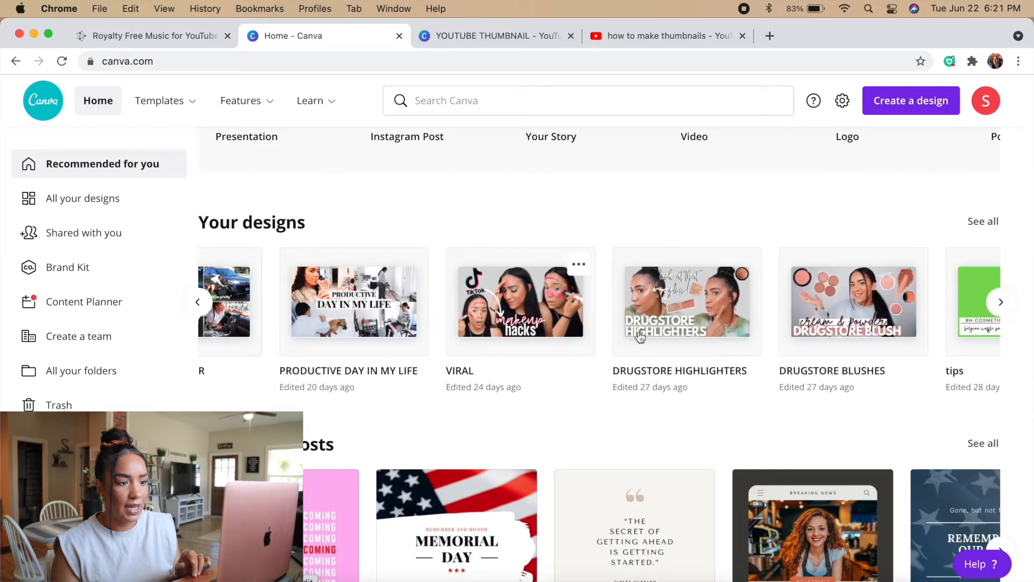
scroll(827, 364, "right", 3)
Replace the hard black shadow on the YOUTUBE THUMBNAIL title with a subtler text effect
left_click(493, 36)
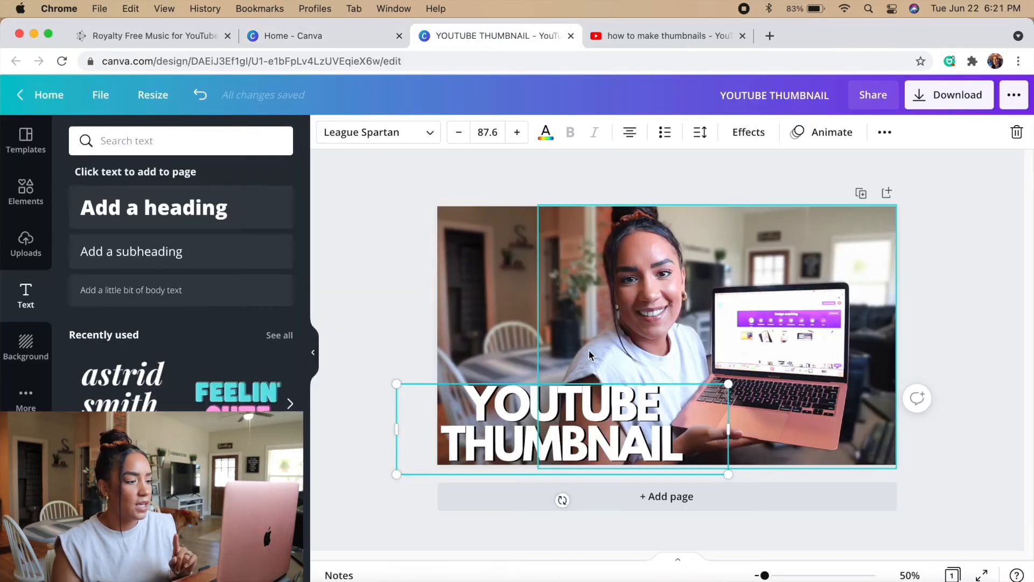
left_click(749, 132)
left_click(252, 243)
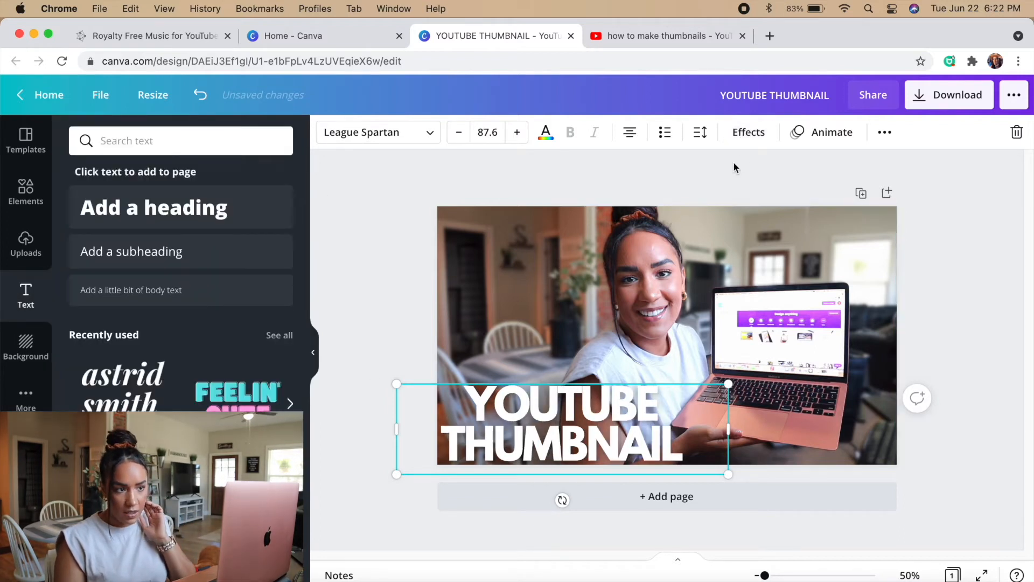
Review the text effect styles and Lift settings applied to the YOUTUBE THUMBNAIL title
left_click(749, 132)
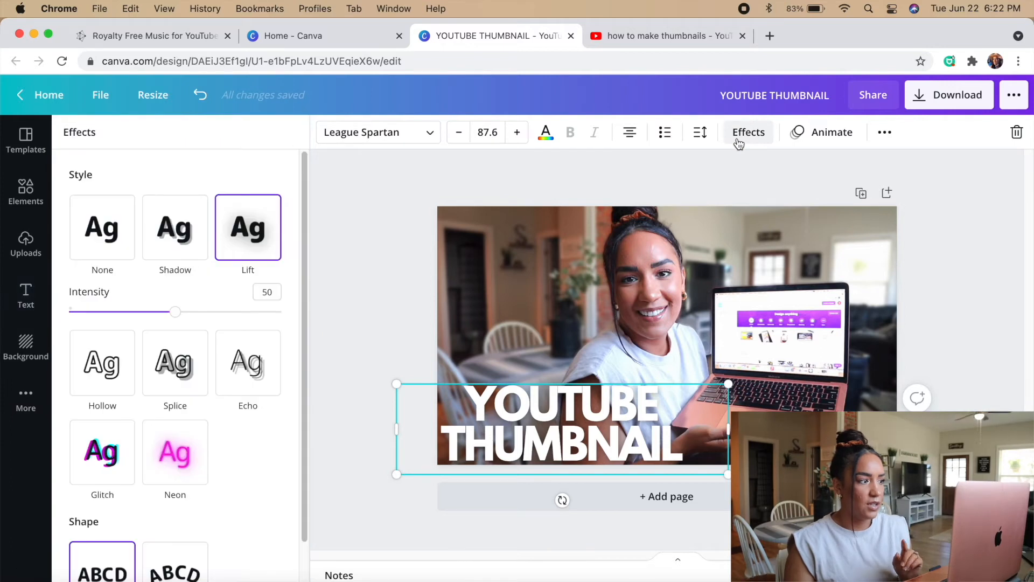
scroll(138, 443, "down", 1)
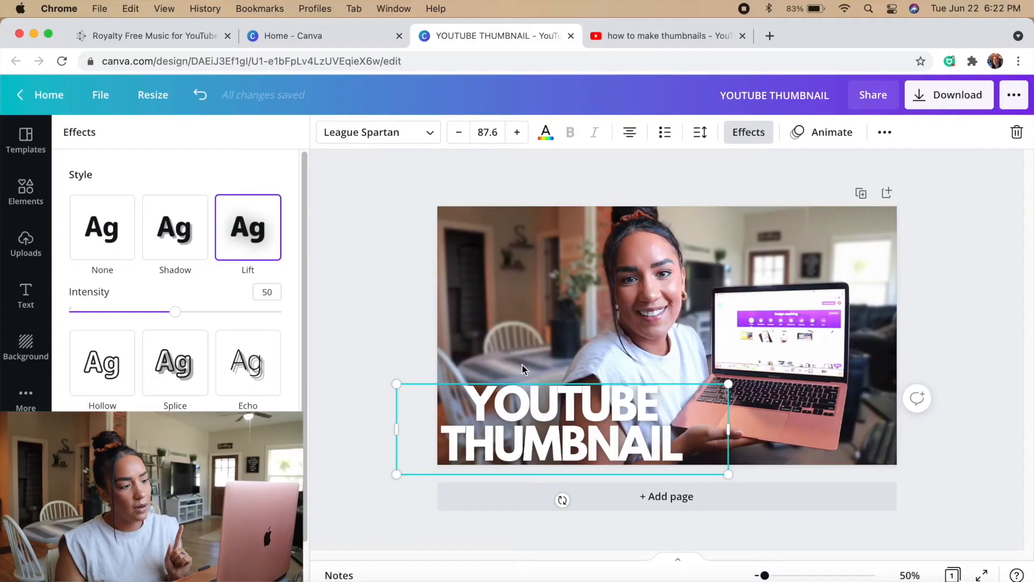
left_click(547, 366)
left_click(559, 370)
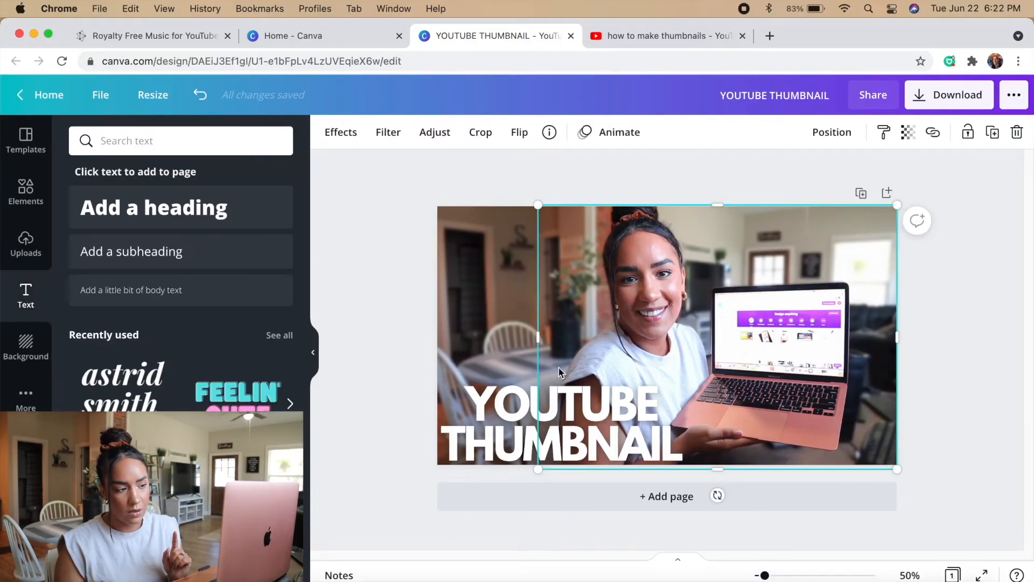
Duplicate the YOUTUBE THUMBNAIL title, place the copy above it and change the copy's text to HOW I CREATE MY
left_click(571, 410)
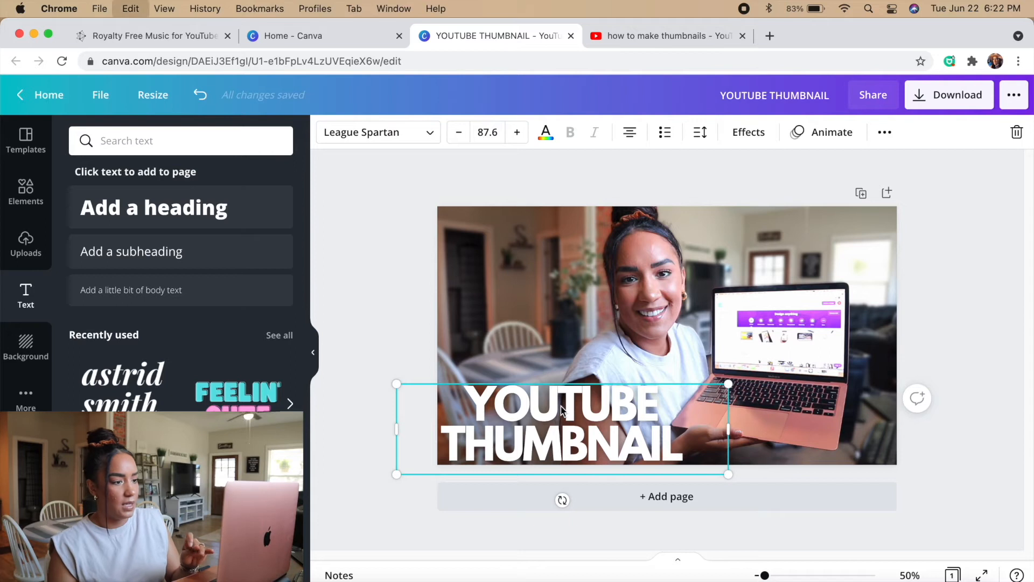
key("super+v")
left_click_drag(561, 406, 556, 324)
double_click(555, 324)
key("super+a")
type("H")
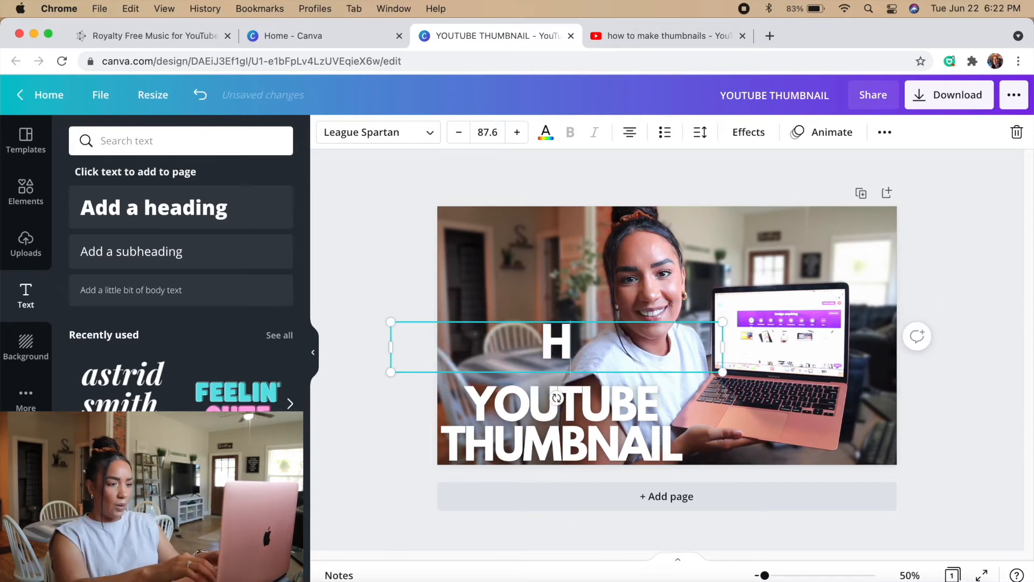
type("OW I CR")
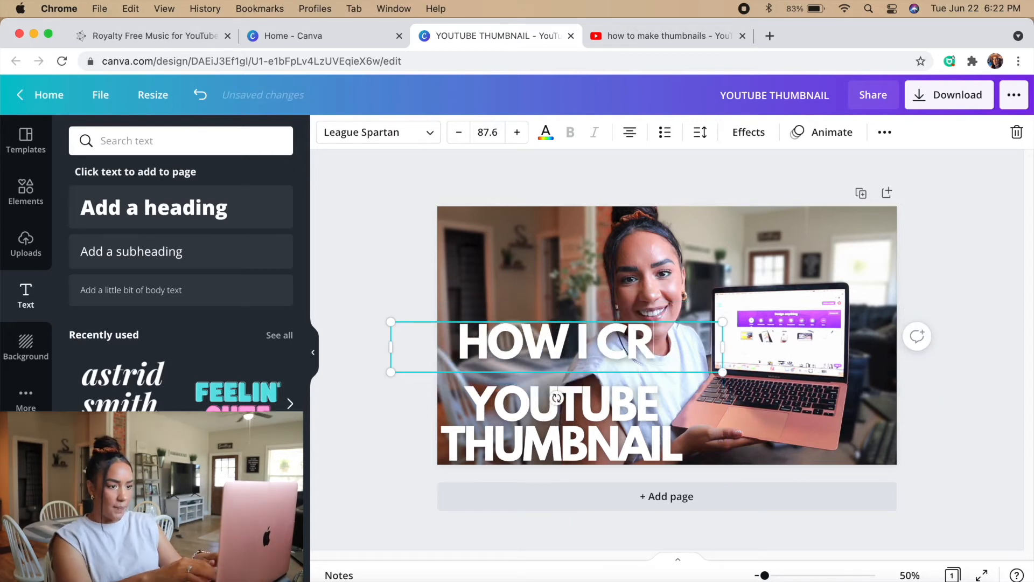
type("EATEMY")
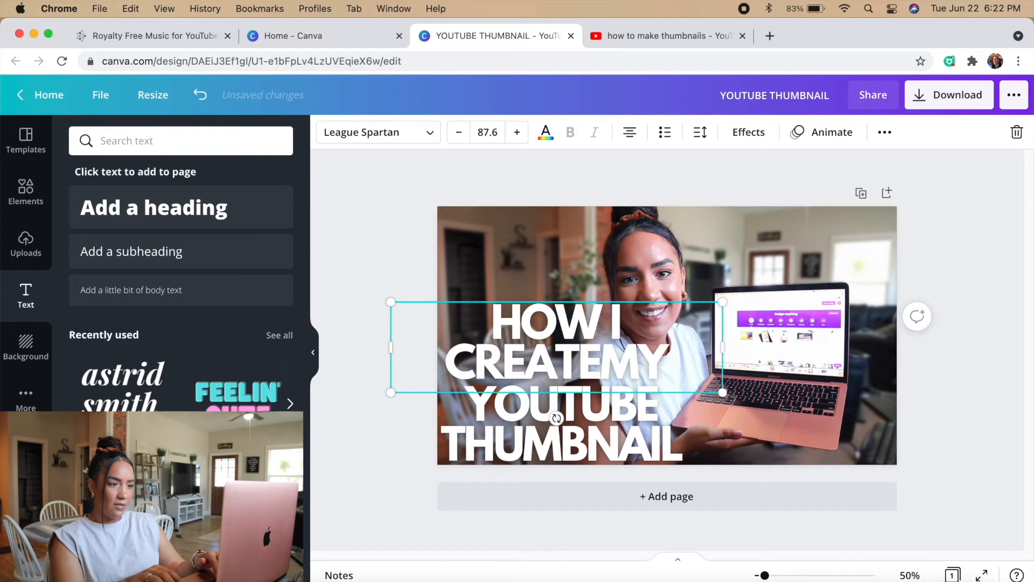
type("B")
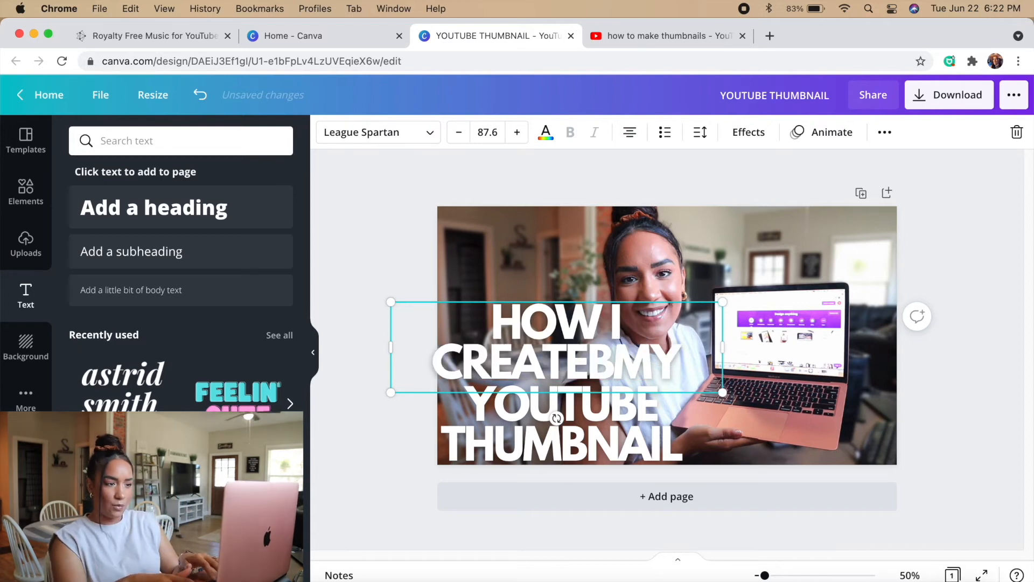
key("BackSpace")
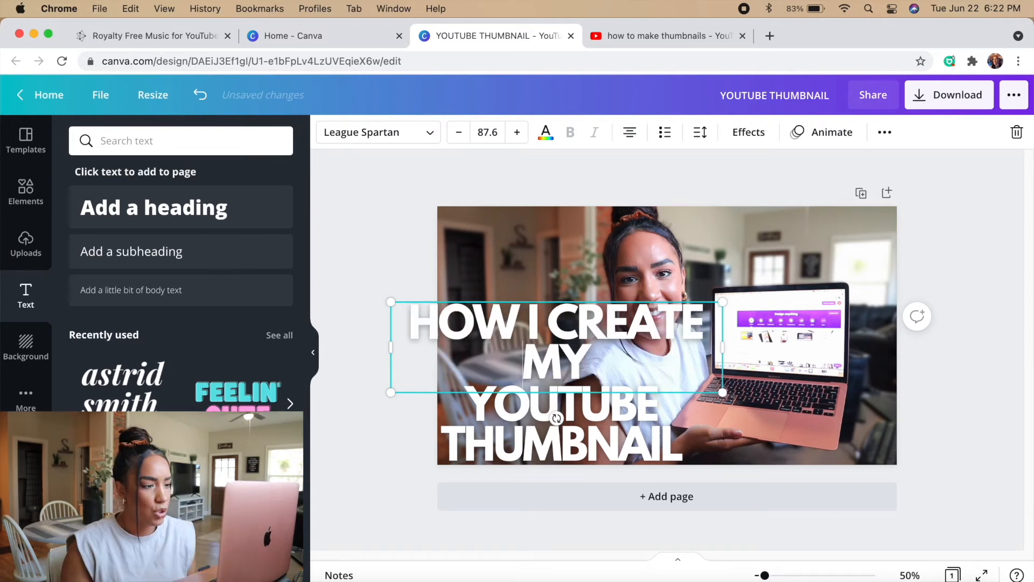
Shrink HOW I CREATE MY onto one line directly above YOUTUBE, and open the font choices for the title
left_click_drag(722, 367, 769, 368)
left_click_drag(769, 347, 679, 345)
left_click_drag(679, 300, 590, 333)
mouse_move(511, 361)
left_mouse_down()
mouse_move(521, 252)
mouse_move(499, 364)
left_mouse_up()
left_click_drag(576, 364, 703, 364)
left_click_drag(562, 363, 557, 374)
left_click(561, 426)
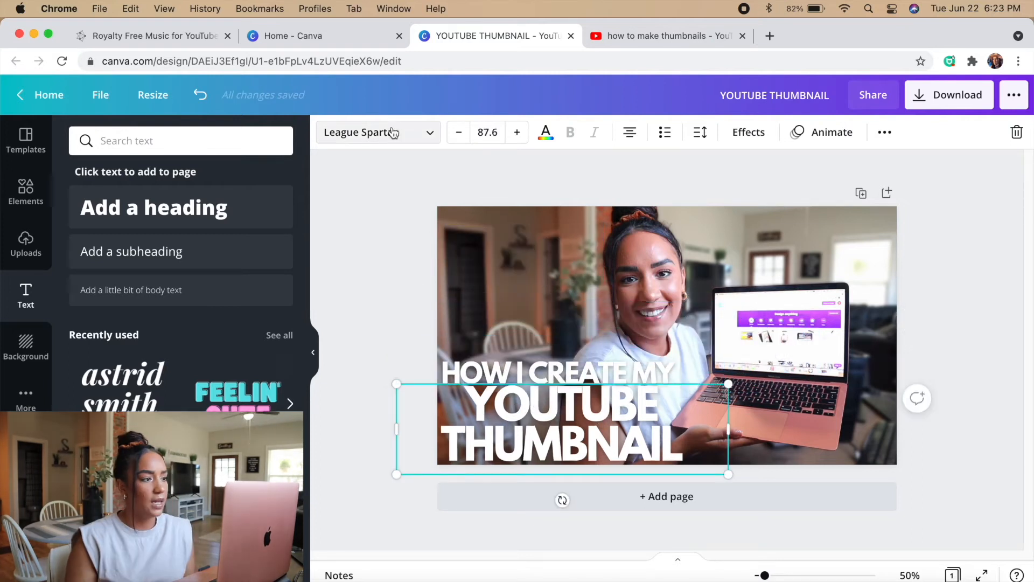
left_click(393, 133)
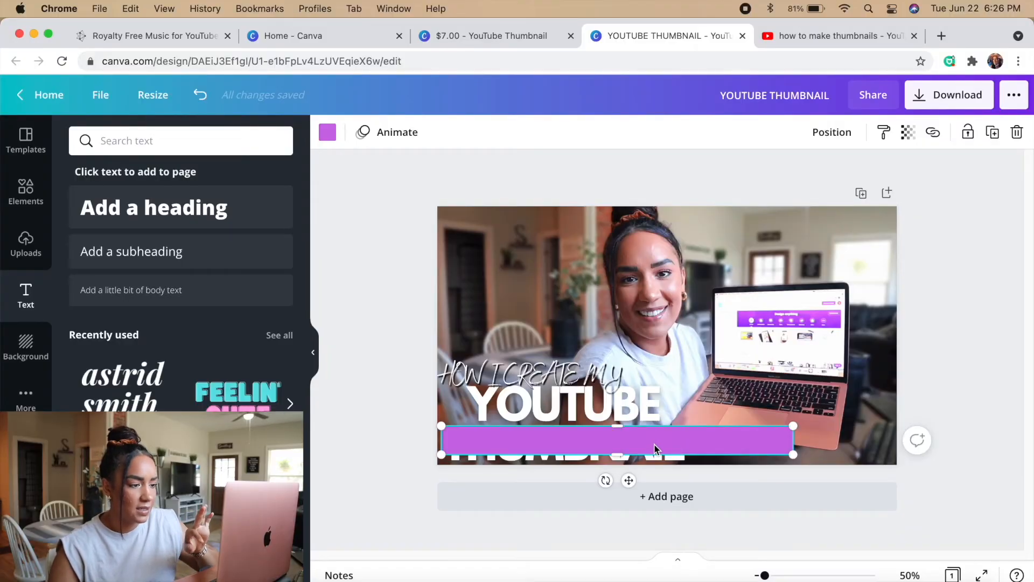
Shift the purple bar over THUMBNAIL slightly and add a plain square from the Lines & Shapes elements
left_click_drag(650, 442, 649, 448)
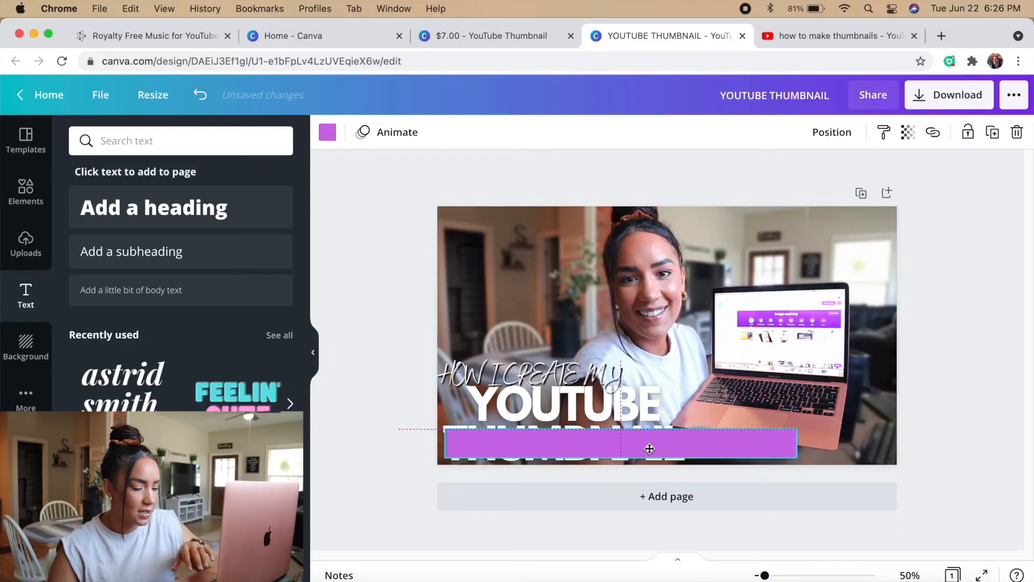
left_click(24, 195)
scroll(183, 395, "down", 3)
scroll(183, 394, "down", 5)
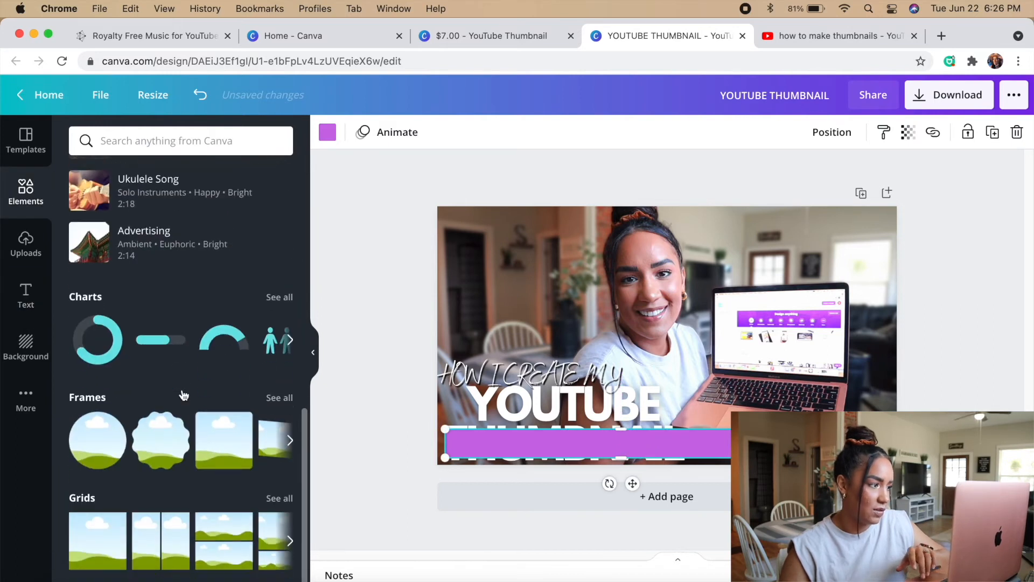
scroll(197, 372, "up", 8)
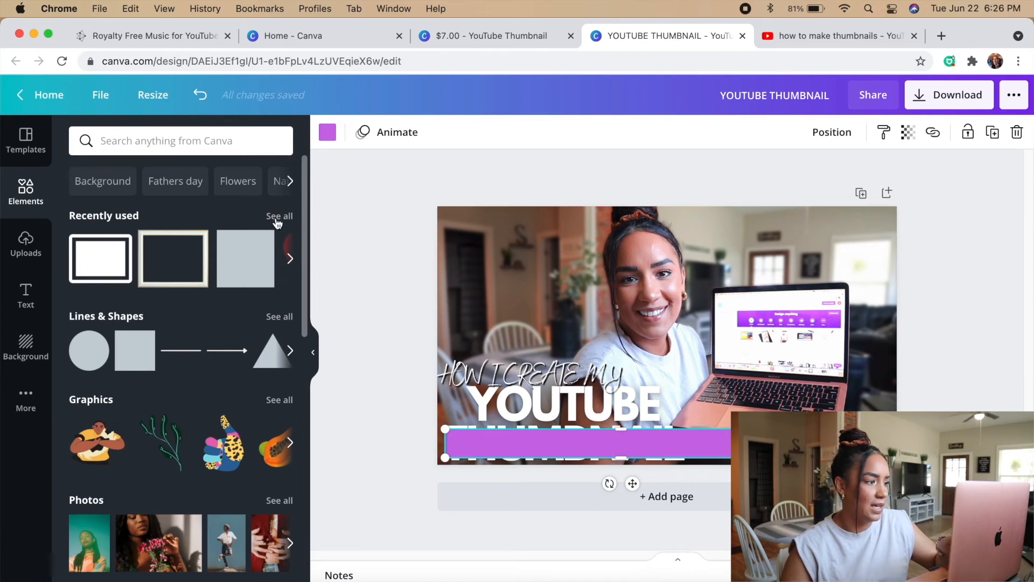
left_click(277, 317)
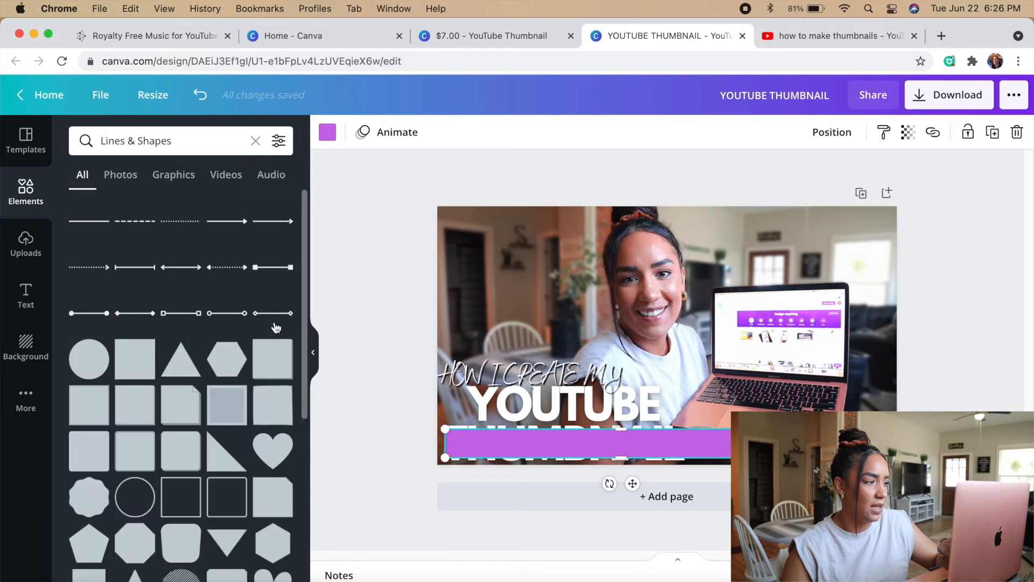
left_click(119, 366)
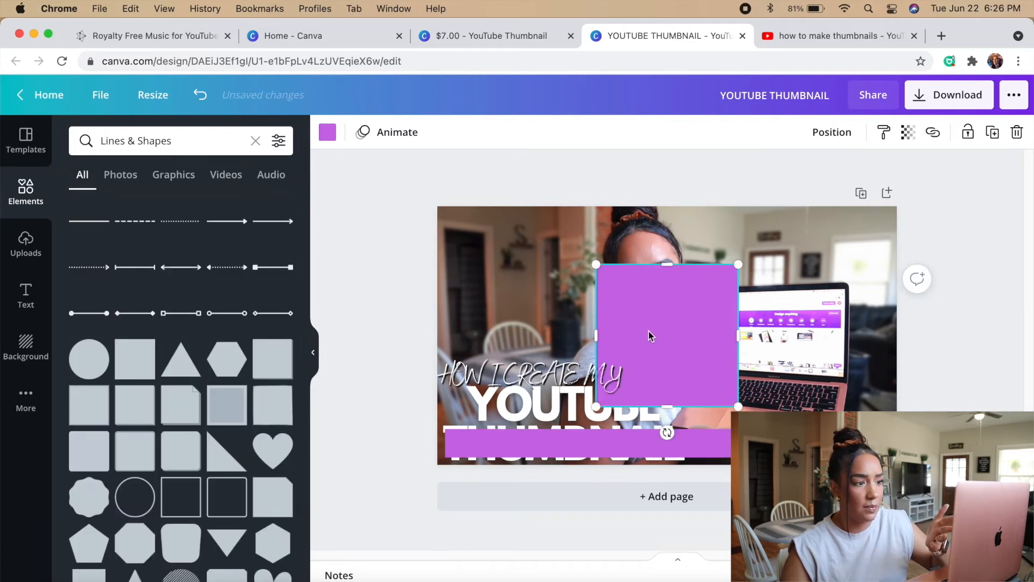
Recolor the new square with the rose-brown photo color and reshape it into a long thin bar above the title
left_click_drag(662, 325, 604, 304)
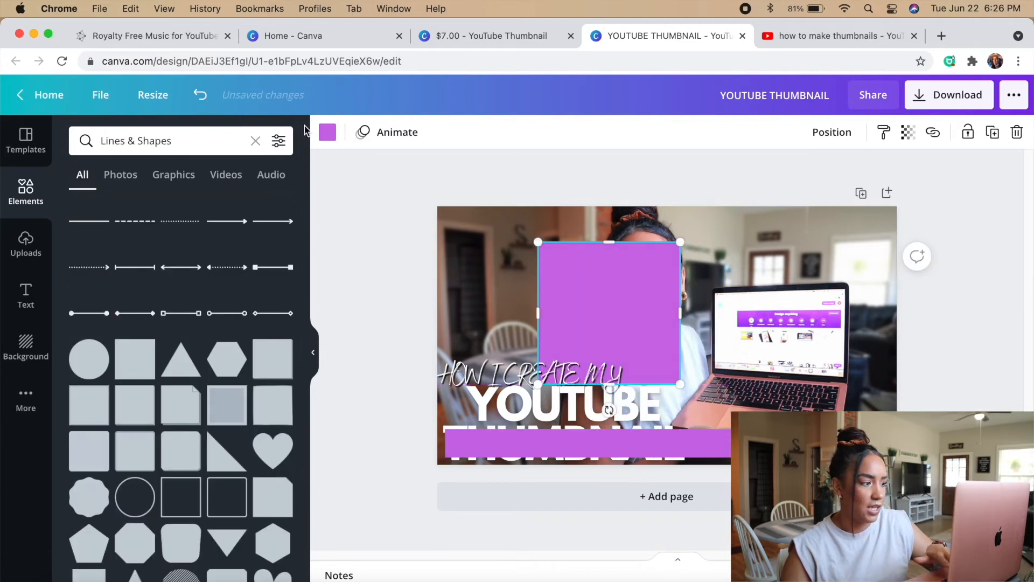
left_click(327, 132)
left_click_drag(609, 242, 729, 290)
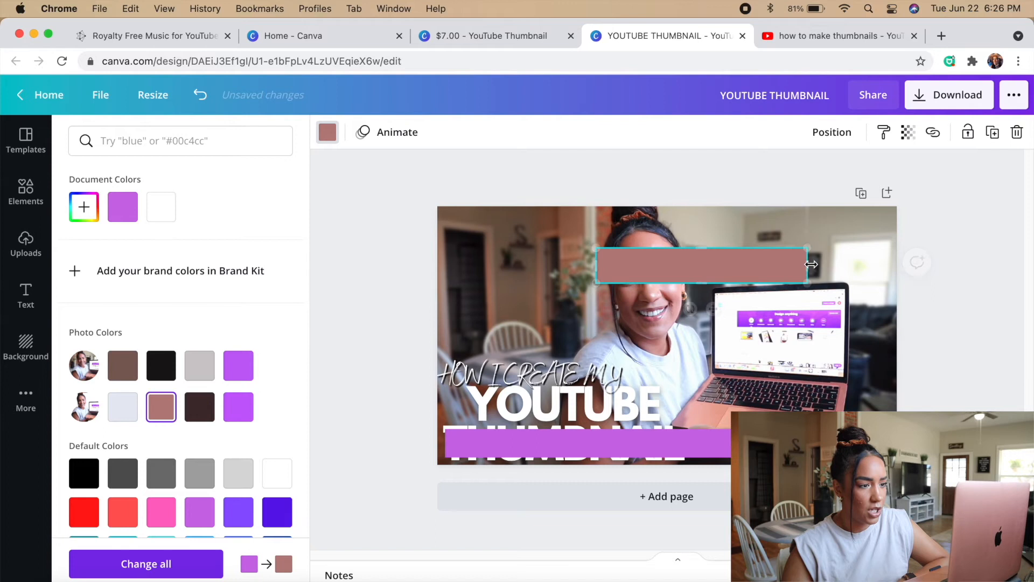
left_click_drag(718, 265, 563, 323)
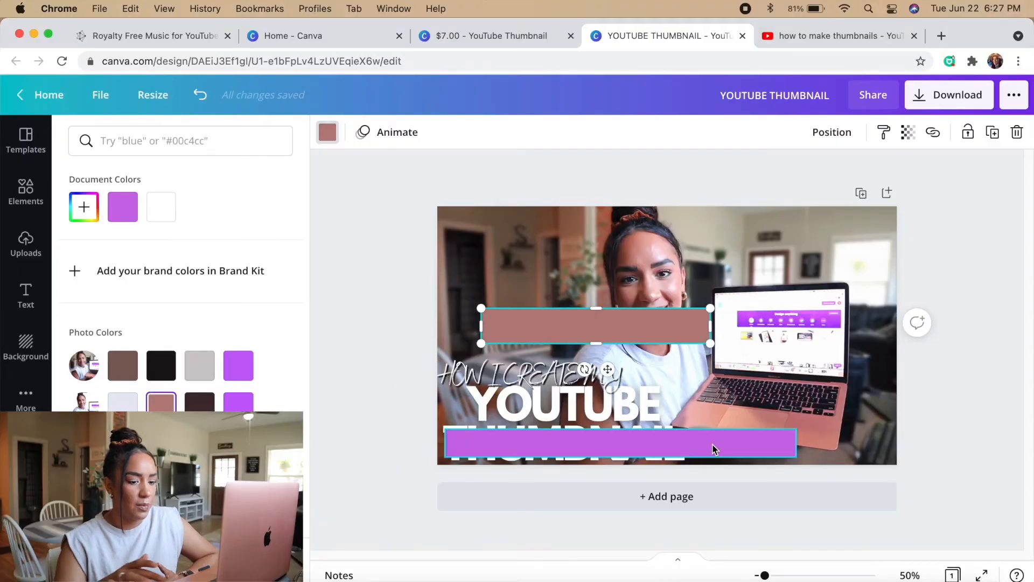
Delete the purple bar and fit the rose-brown bar over the word THUMBNAIL at the word's width
left_click(714, 448)
key("Delete")
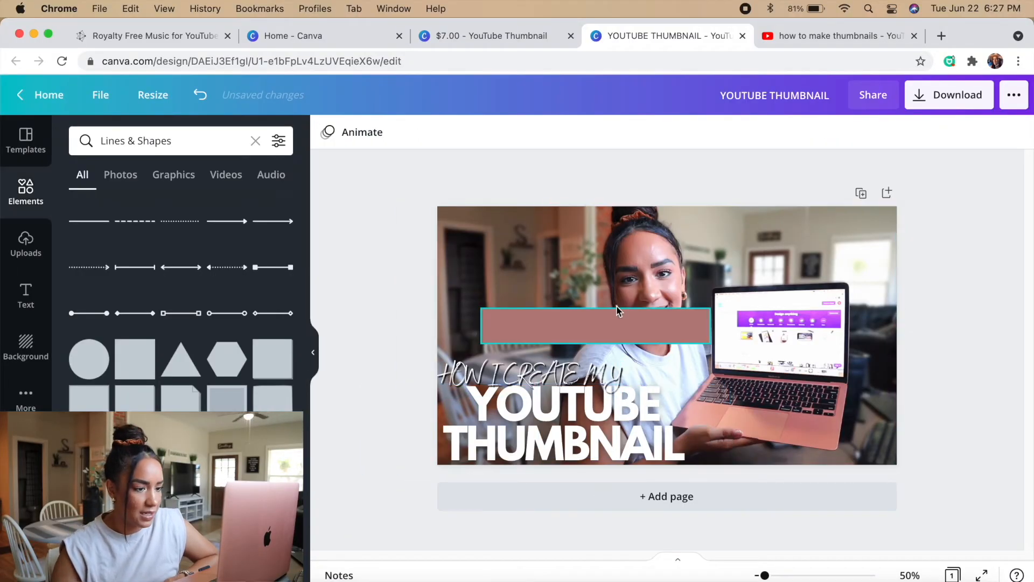
left_click_drag(611, 315, 514, 448)
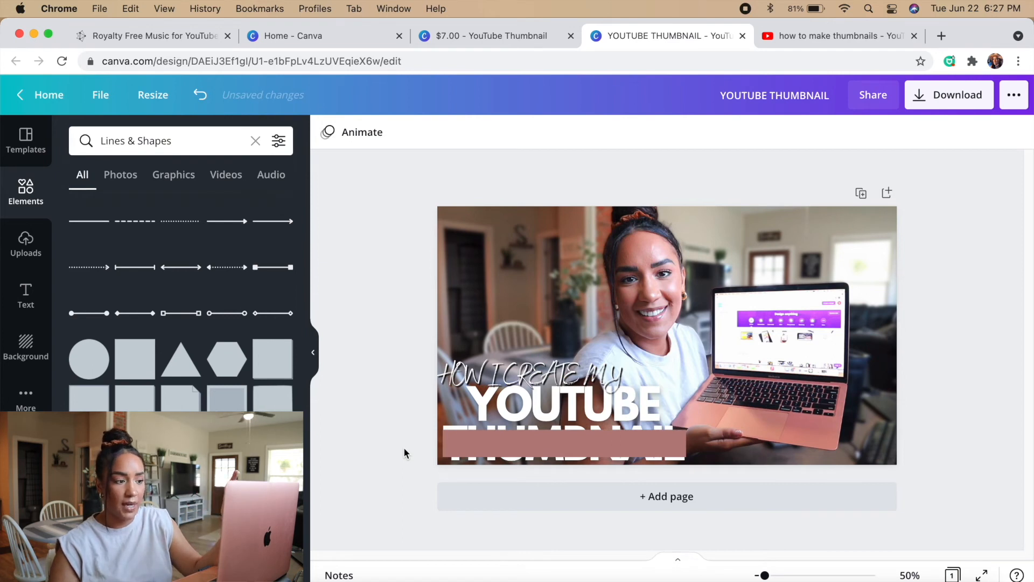
Try placing the rose-brown bar behind the THUMBNAIL text
left_click(492, 445)
right_click(492, 445)
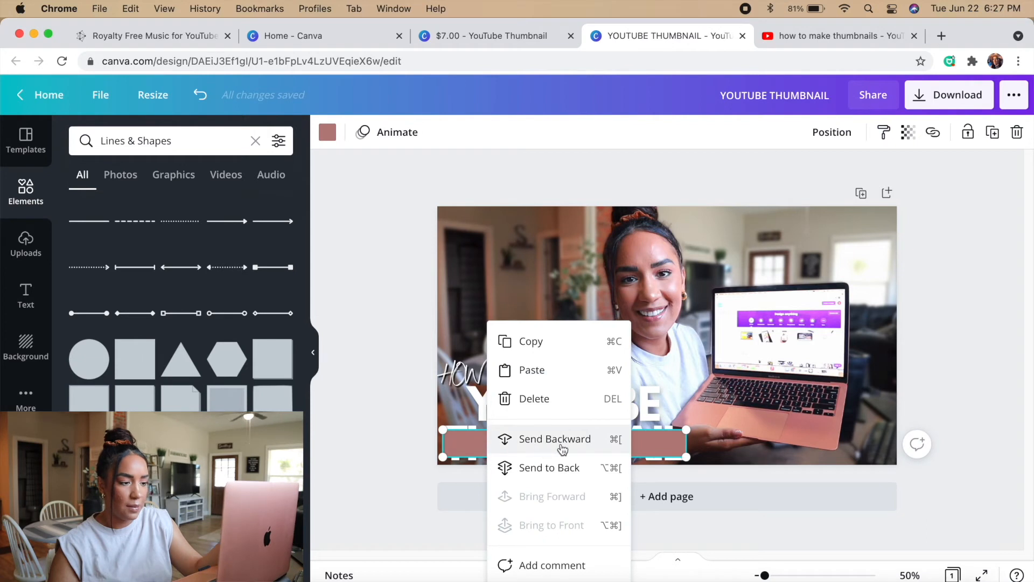
left_click(578, 466)
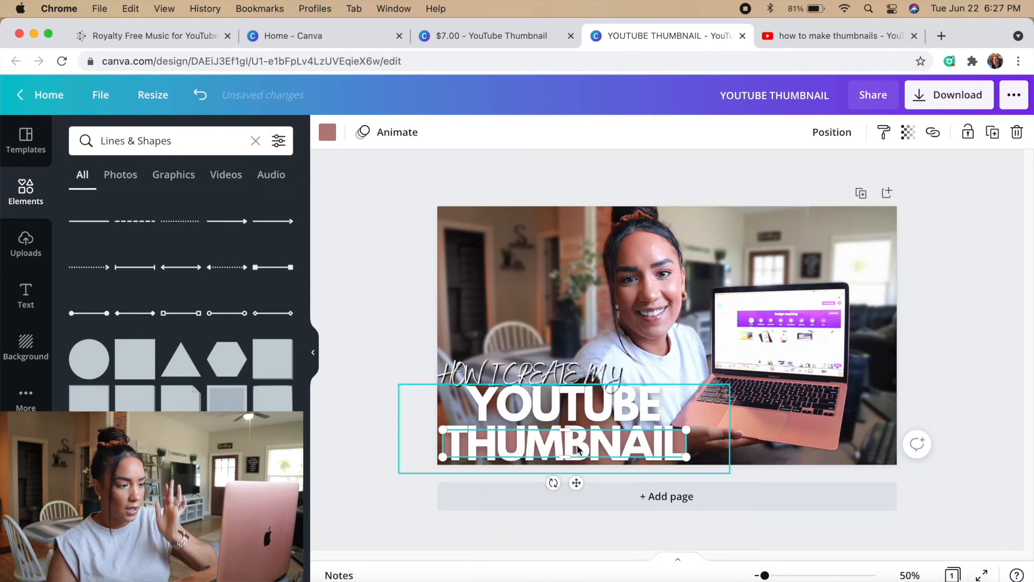
left_click(373, 432)
left_click(201, 95)
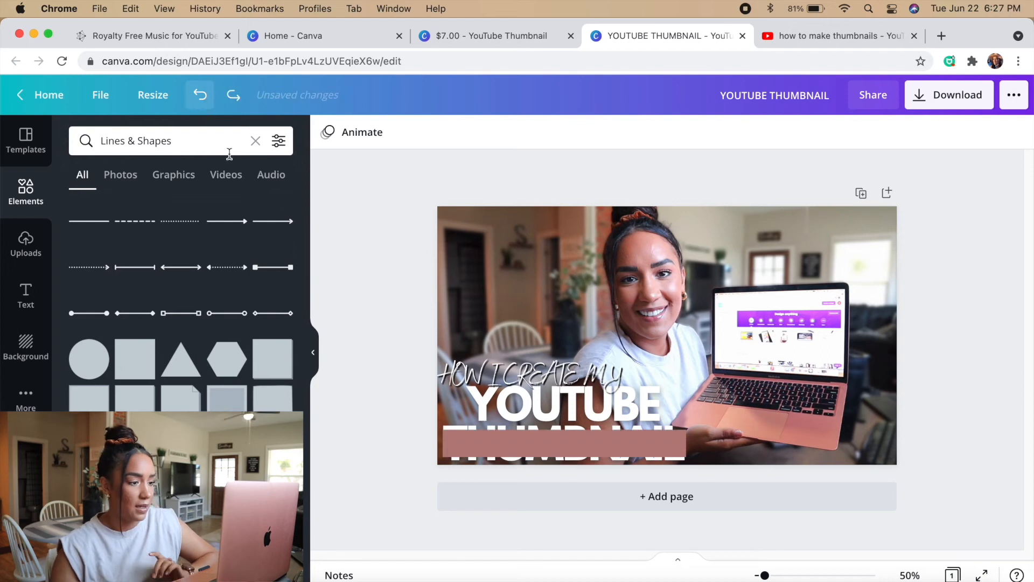
Send the rose-brown bar behind the THUMBNAIL text and place a copy of the bar over YOUTUBE
left_click(512, 454)
right_click(539, 444)
left_click(542, 466)
left_click_drag(580, 442, 599, 404)
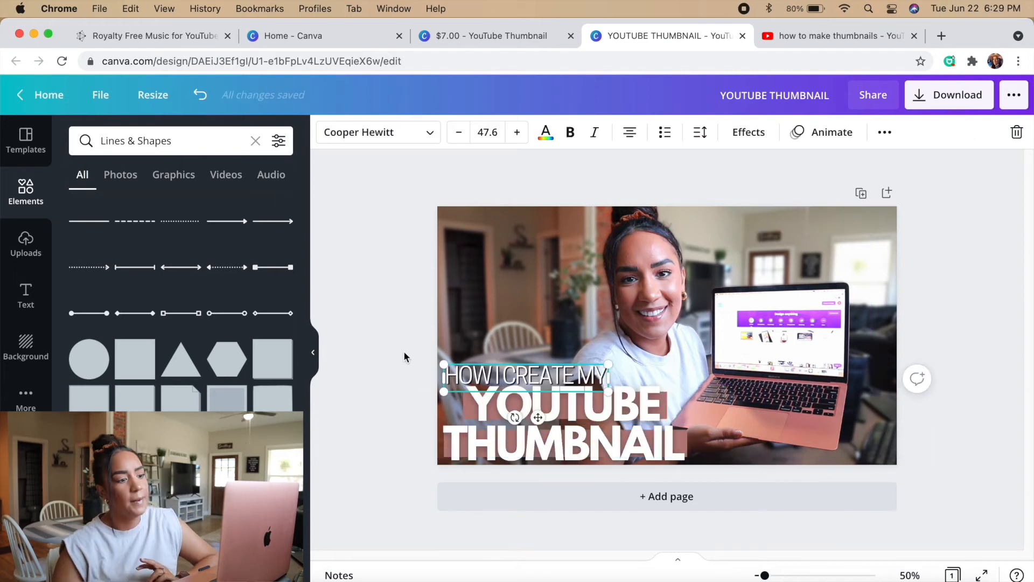
left_click(405, 358)
Remove the word YOUTUBE from the large title and make the remaining word plural so it reads THUMBNAILS
left_click(639, 409)
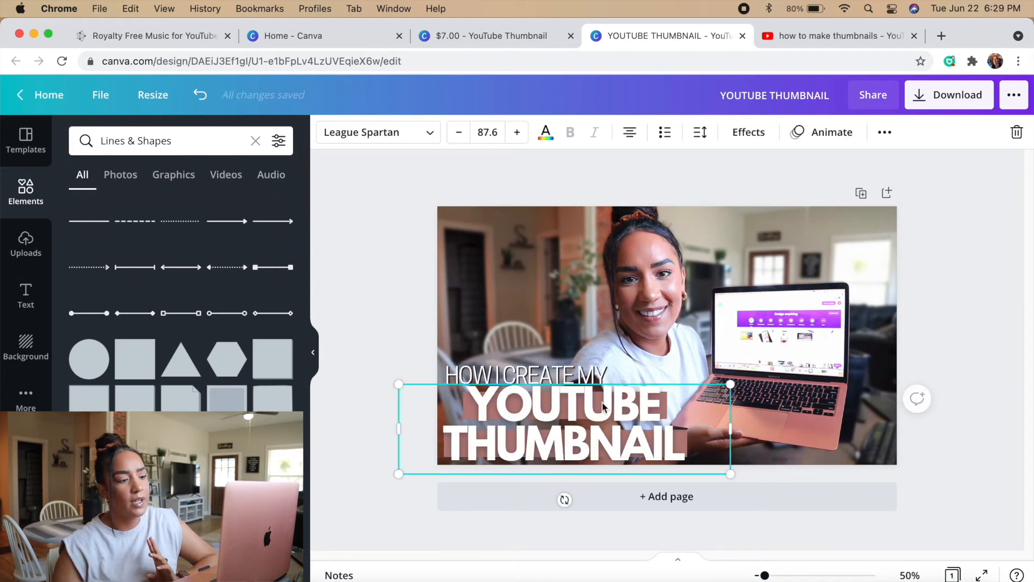
left_click(638, 409)
left_click(658, 406)
left_click_drag(666, 402, 507, 397)
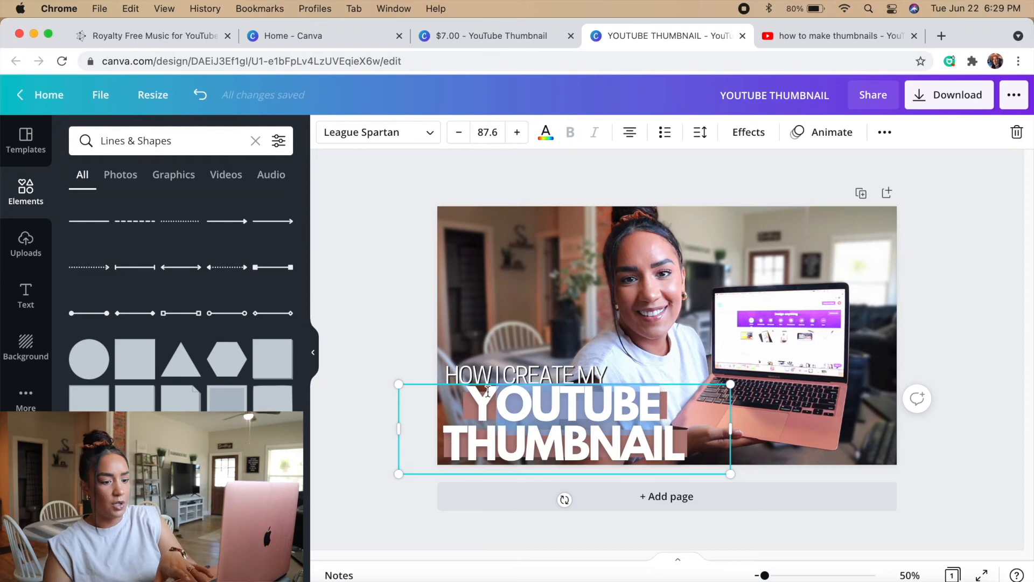
key("BackSpace")
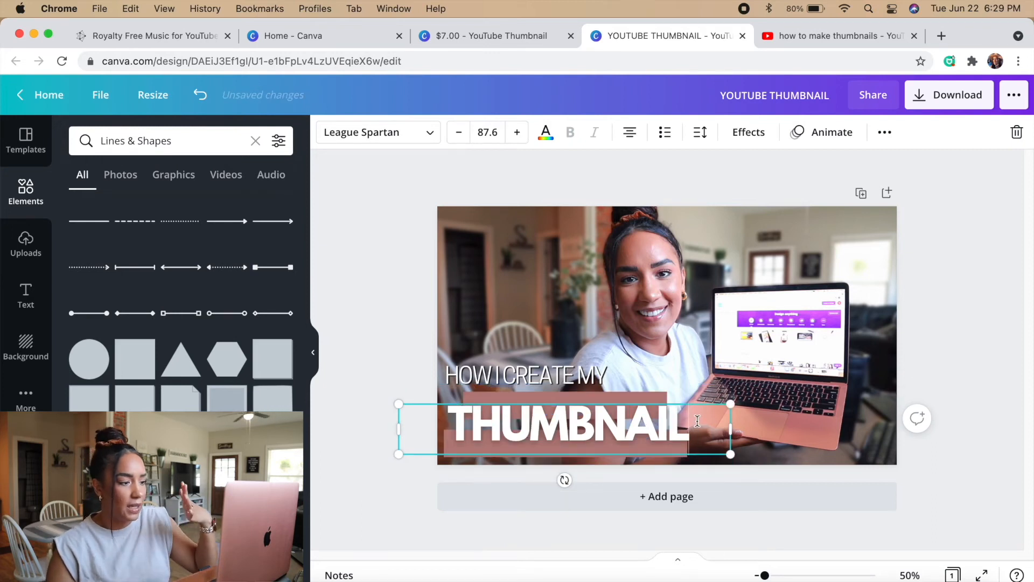
type("S")
Move THUMBNAILS up off the lower rose-brown bar and widen that bar to match the word's length
left_click(421, 420)
left_click(539, 433)
left_click_drag(540, 432, 544, 404)
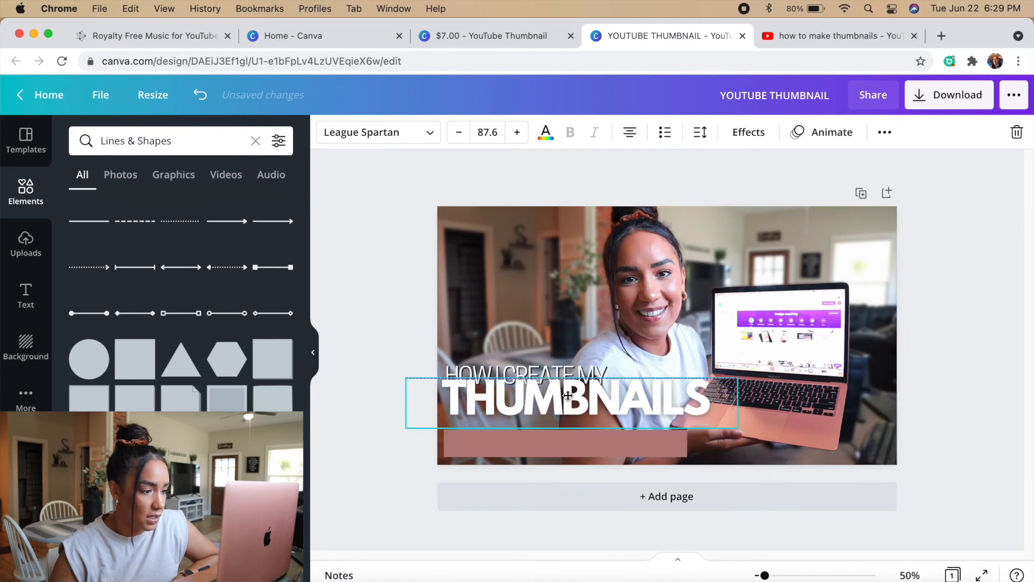
left_click(602, 440)
left_click_drag(682, 443, 708, 444)
Place THUMBNAILS over the rose-brown bar with HOW I CREATE MY just above it, and open the upper line's font choices
left_click_drag(584, 399, 584, 446)
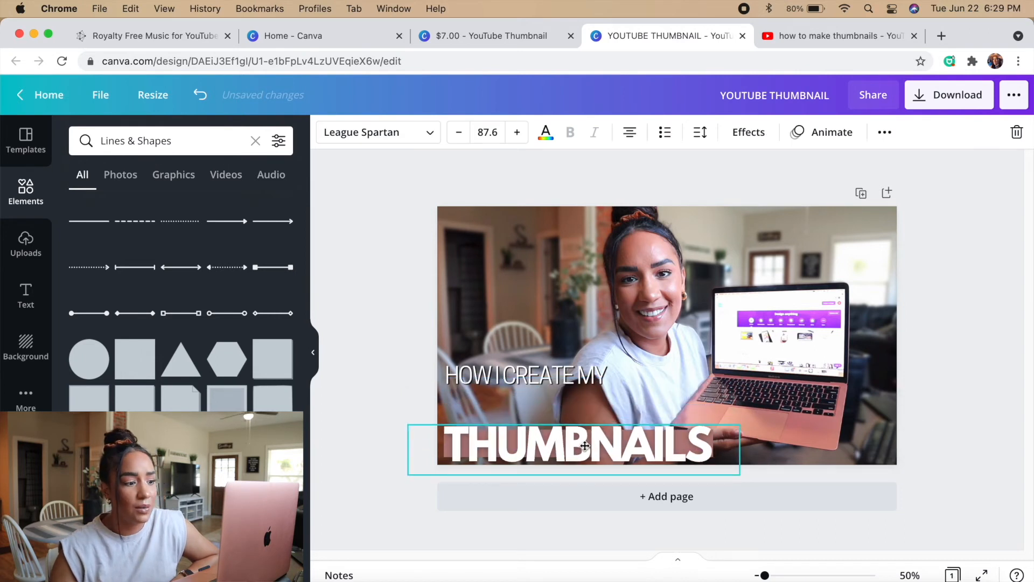
left_click_drag(591, 376, 597, 413)
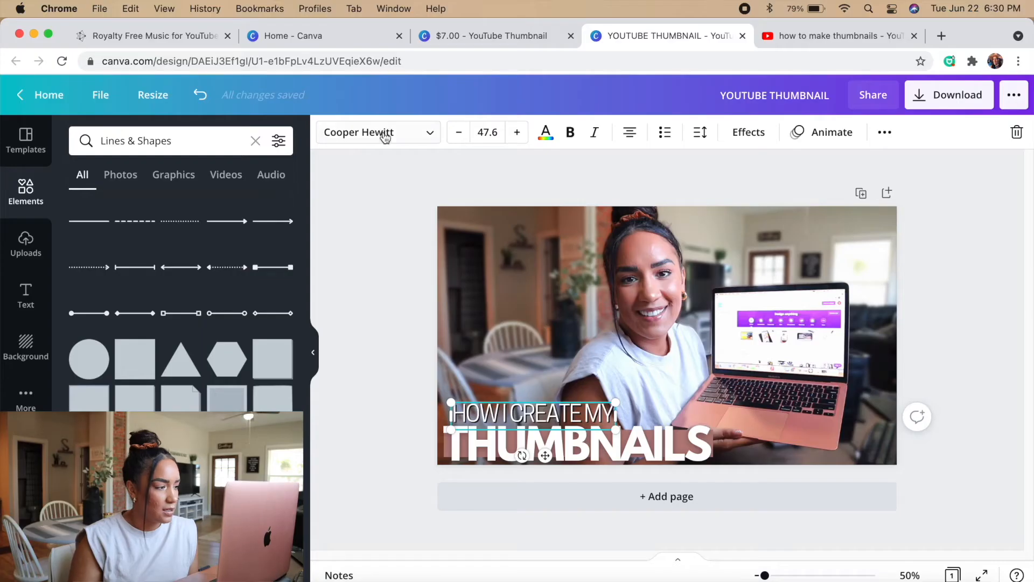
left_click(383, 139)
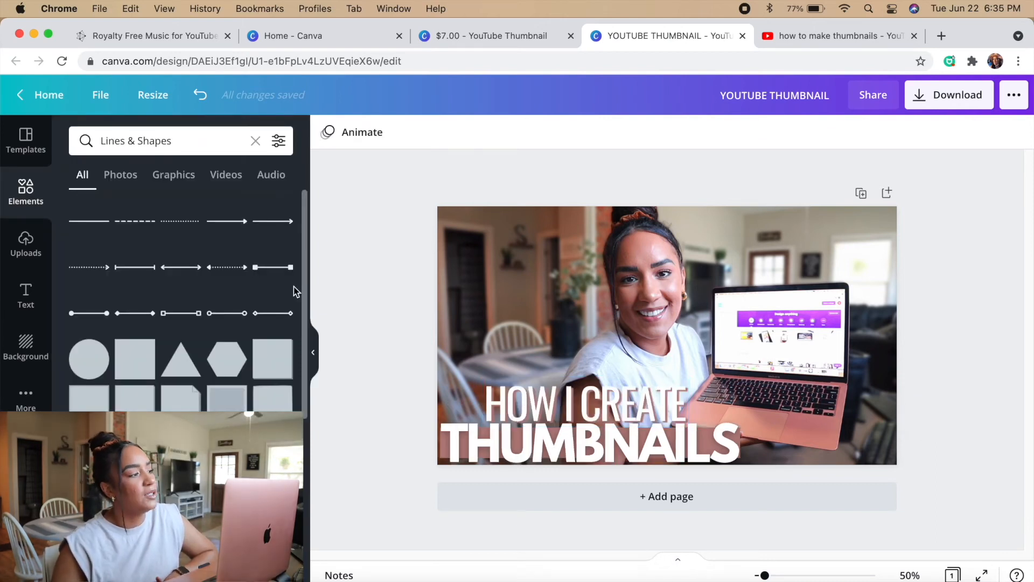
Add the round teal Canva logo from an elements search for canva, and search the elements for imovie
left_click(27, 193)
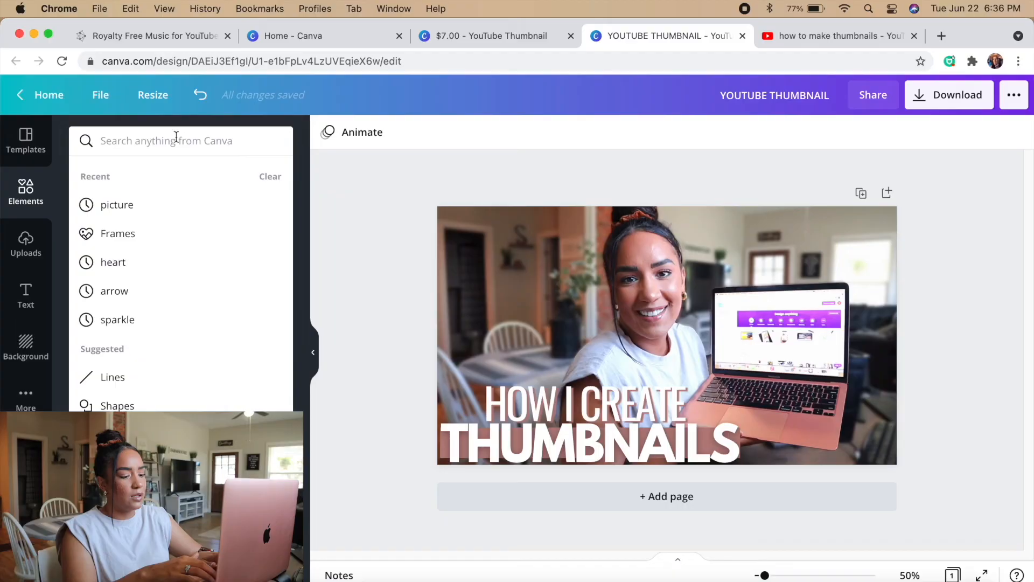
type("canva")
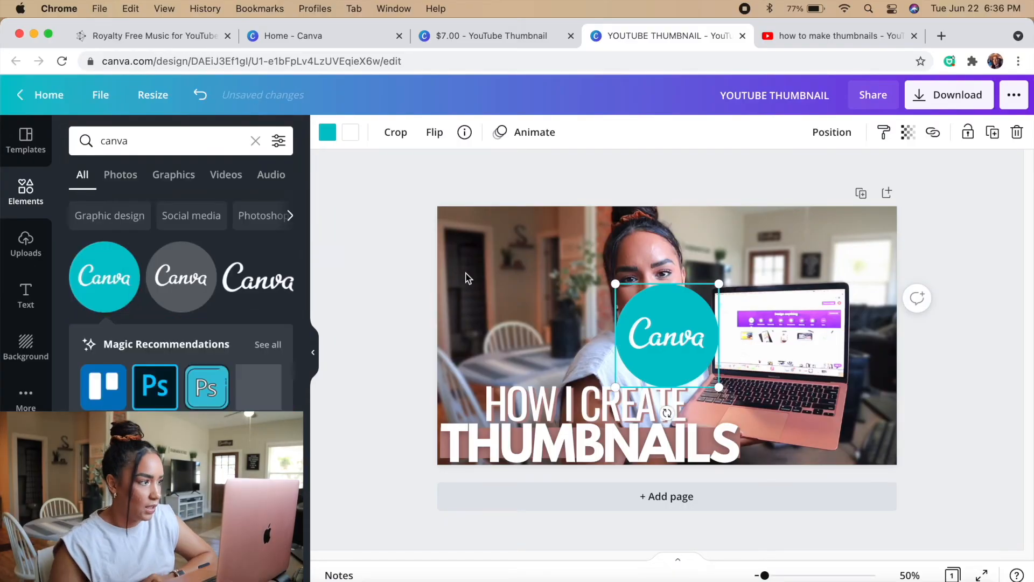
left_click(255, 141)
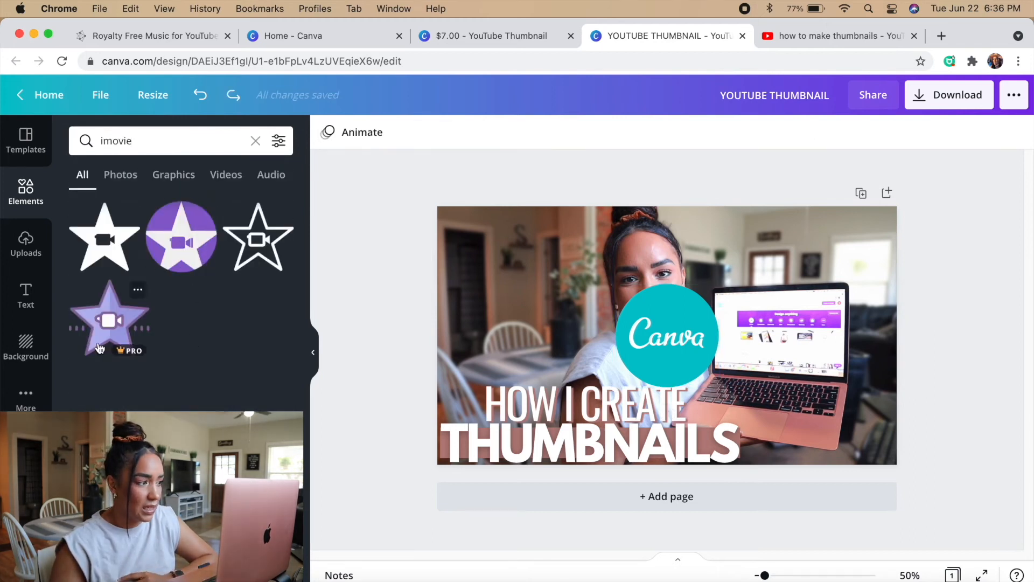
Add the round purple star logo from the imovie results and place it over the laptop screen
left_click(184, 238)
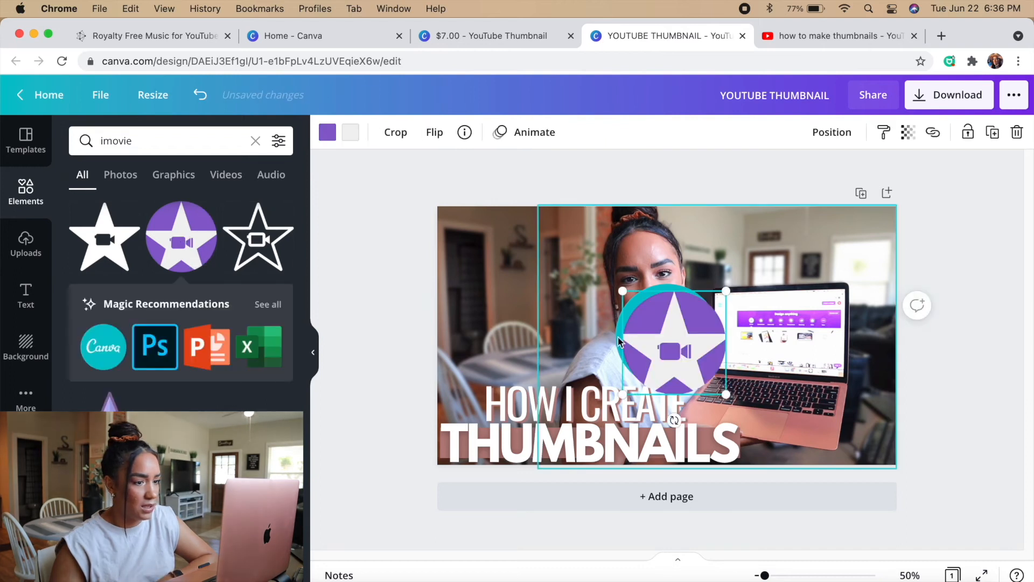
left_click_drag(674, 341, 727, 324)
left_click_drag(727, 325, 807, 284)
Search the elements for lightroom and add the dark blue Lr logo with the light blue border
type("lightro")
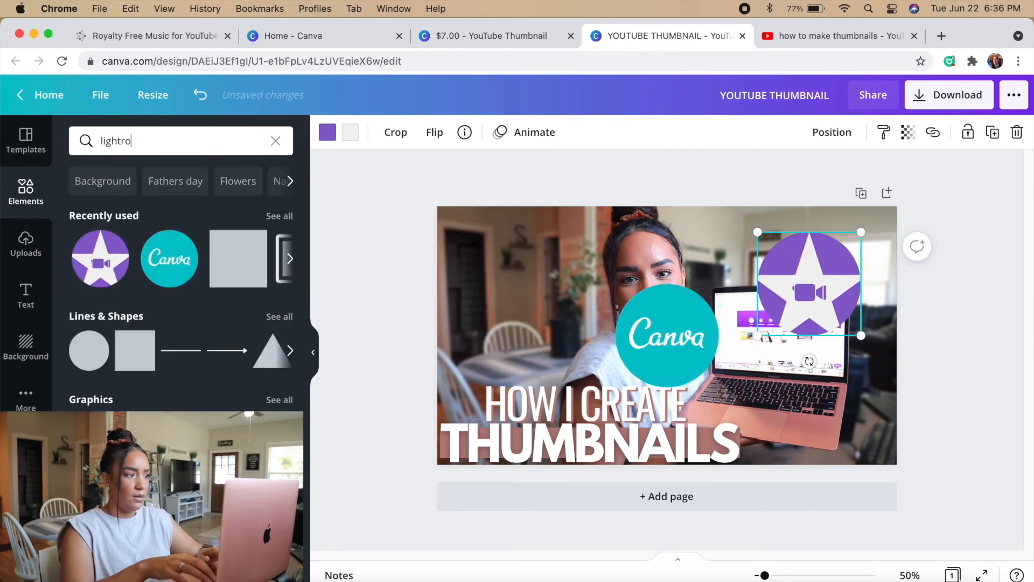
key("Return")
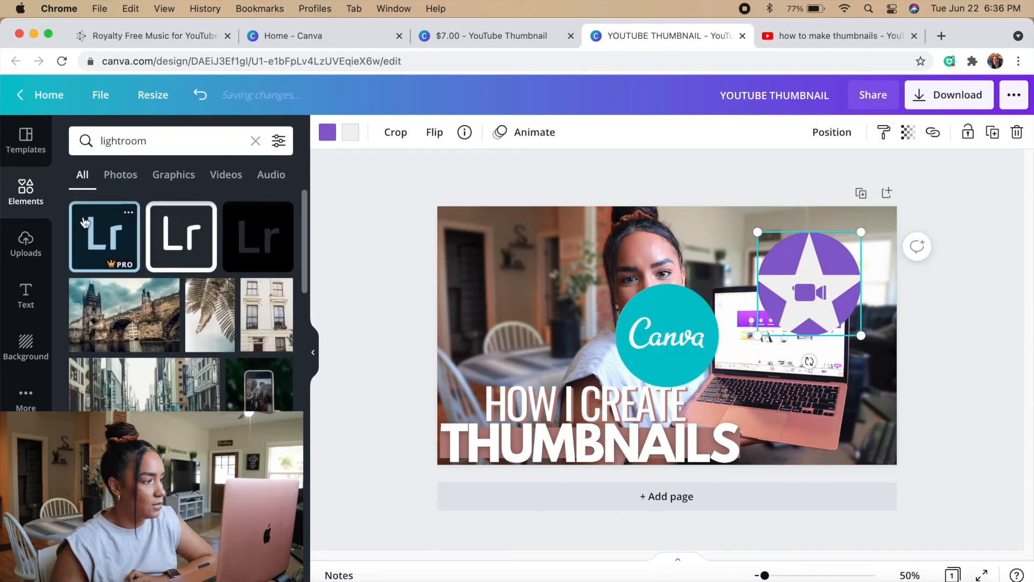
left_click(84, 222)
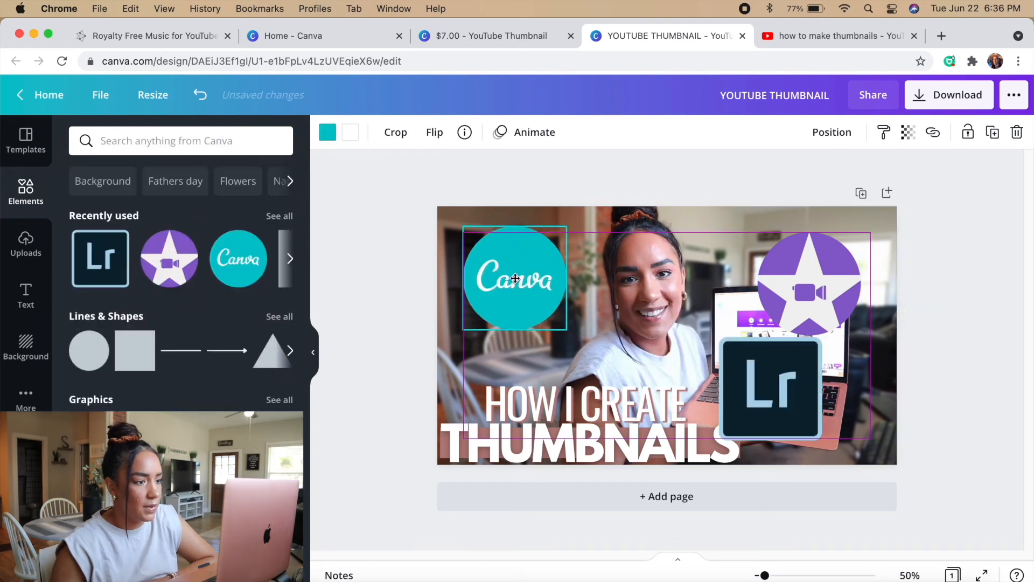
Arrange smaller, tilted Canva, iMovie and Lightroom logos beside the woman, with Canva in the photo's upper-left corner and Lightroom above the title
left_click_drag(515, 349, 511, 320)
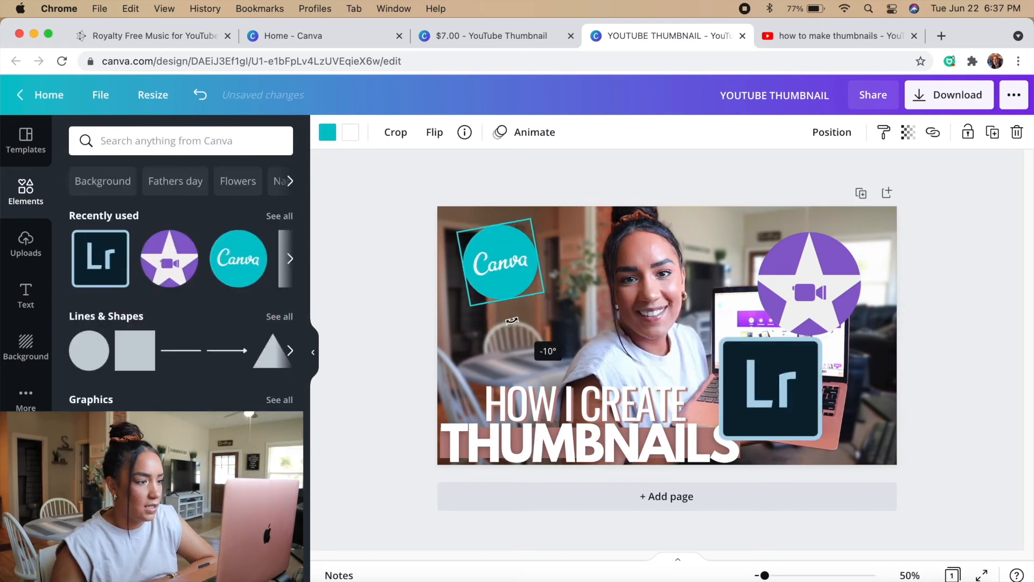
left_click_drag(518, 261, 494, 241)
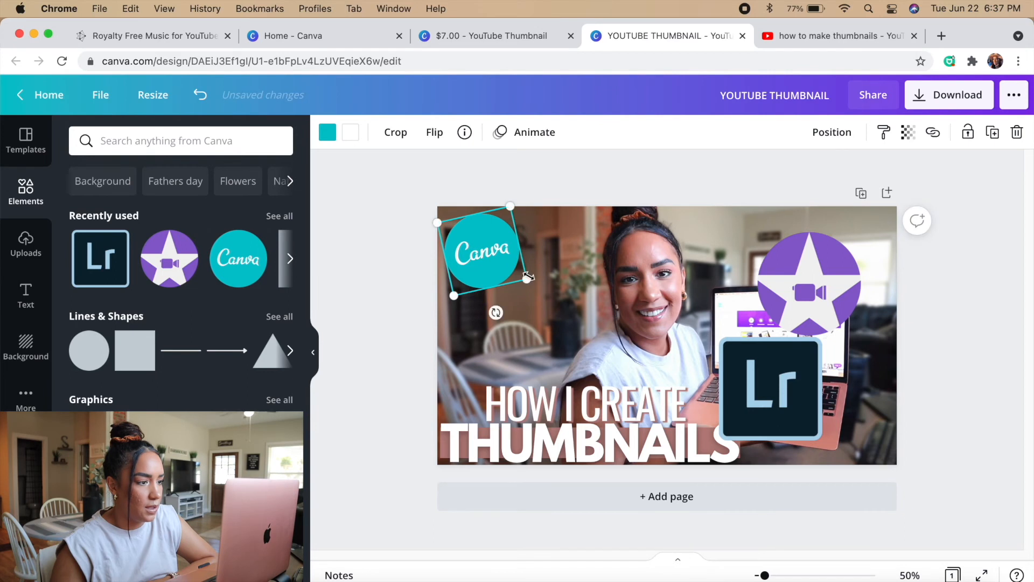
left_click_drag(527, 278, 522, 273)
left_click_drag(477, 246, 477, 246)
left_click_drag(808, 290, 557, 307)
left_click_drag(778, 400, 491, 347)
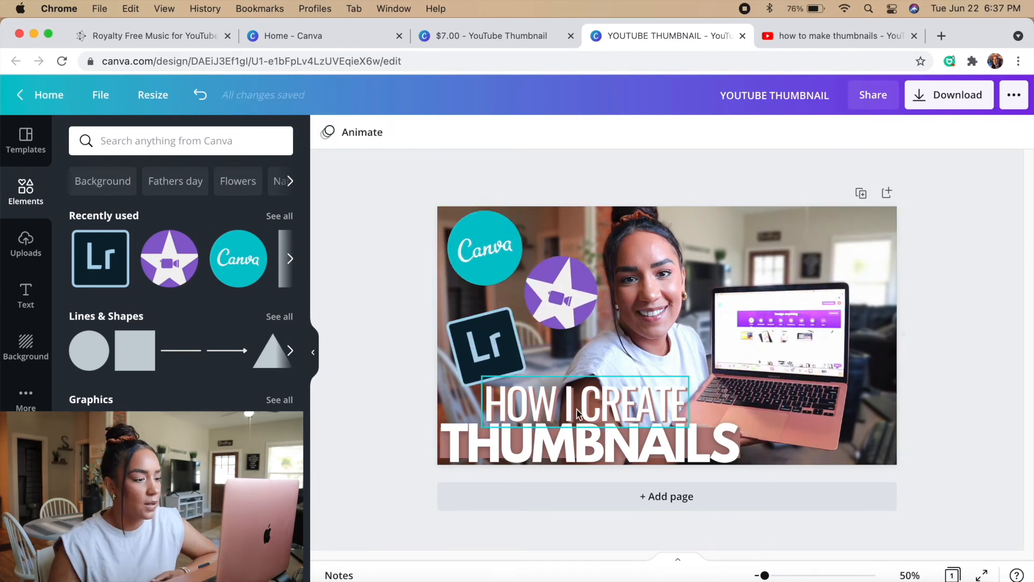
Change the text effect on HOW I CREATE to a black shadow
left_click(581, 413)
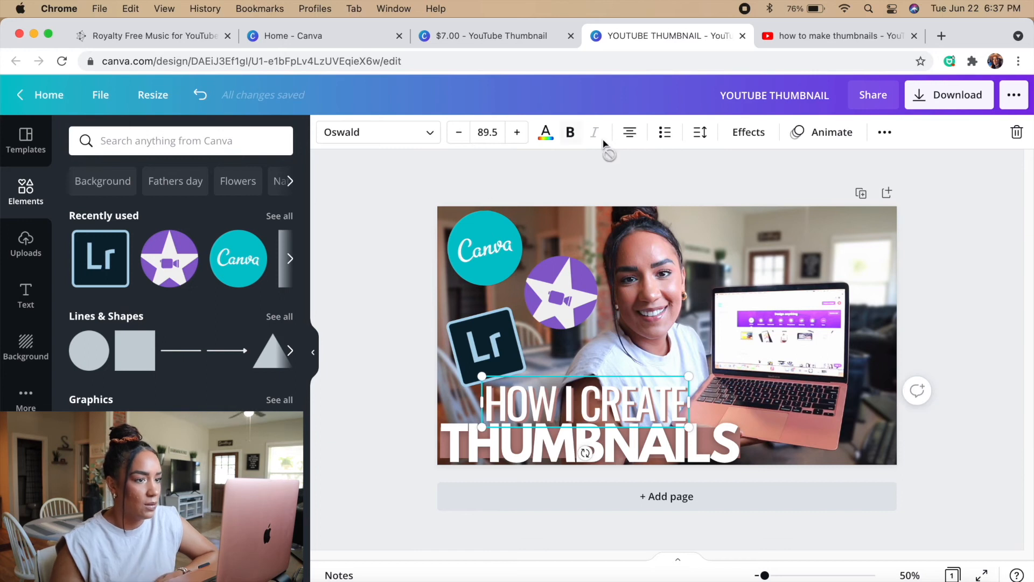
left_click(746, 134)
Recolor the rose-brown bar at THUMBNAILS with the Canva logo's teal and put the bar back behind the word
left_click(457, 434)
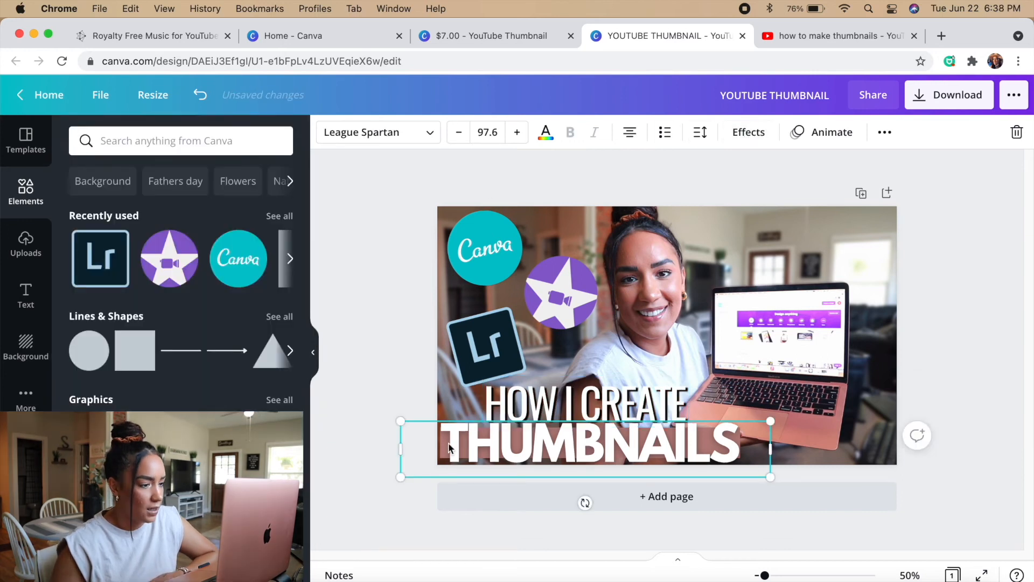
right_click(485, 447)
left_click(536, 463)
left_click(327, 132)
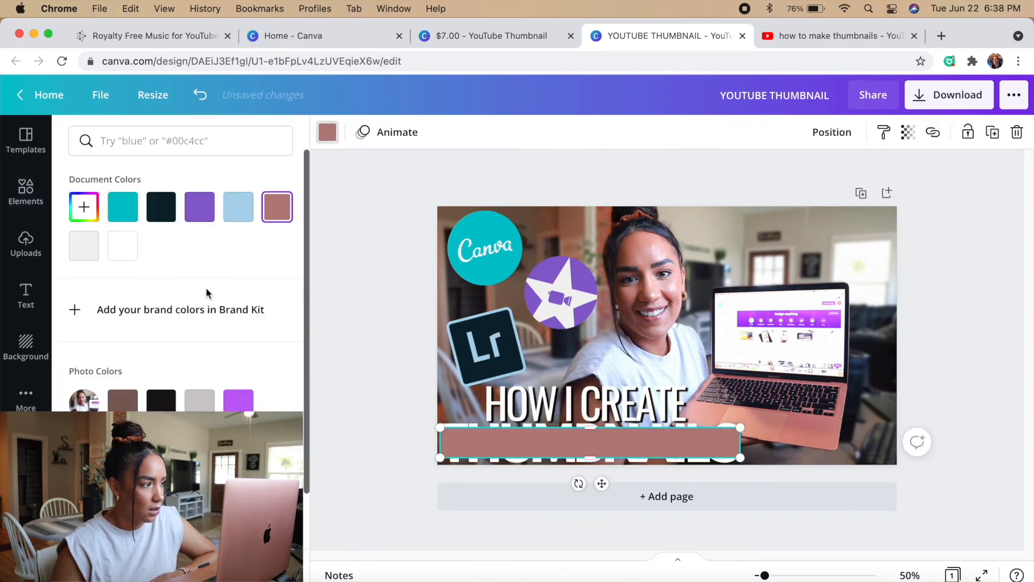
left_click(137, 209)
right_click(572, 438)
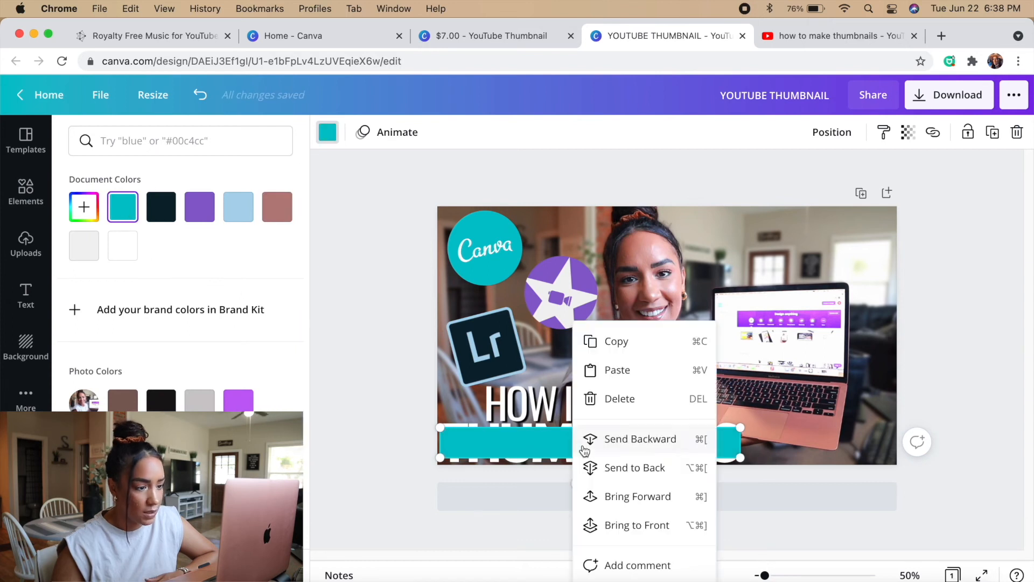
left_click(635, 467)
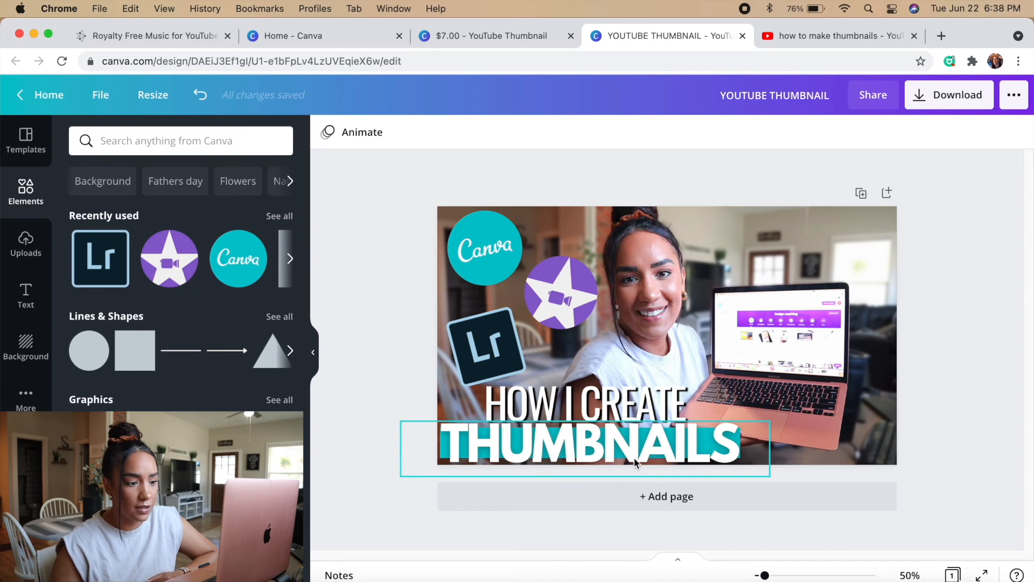
left_click(636, 398)
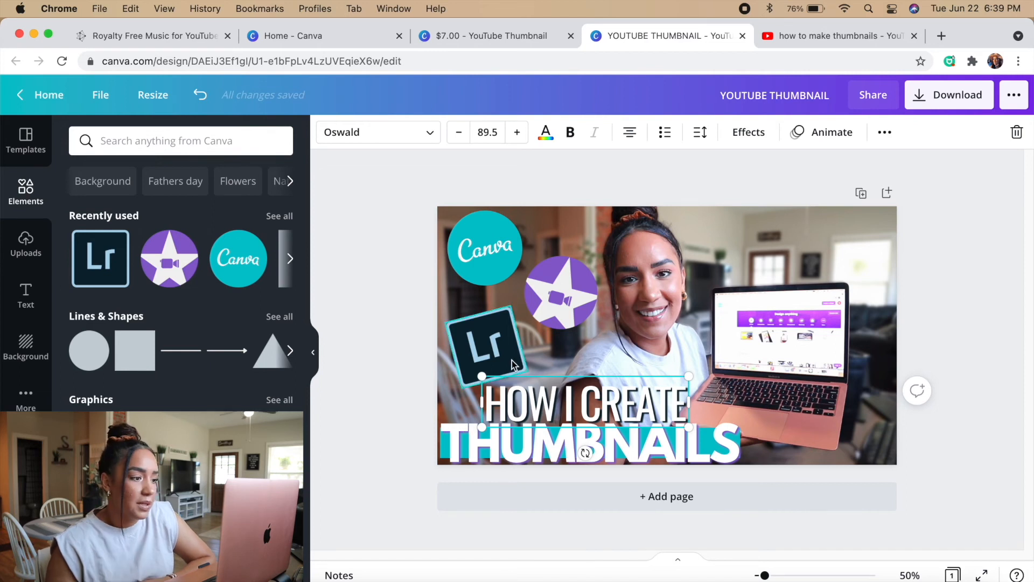
left_click(363, 318)
left_click(584, 401)
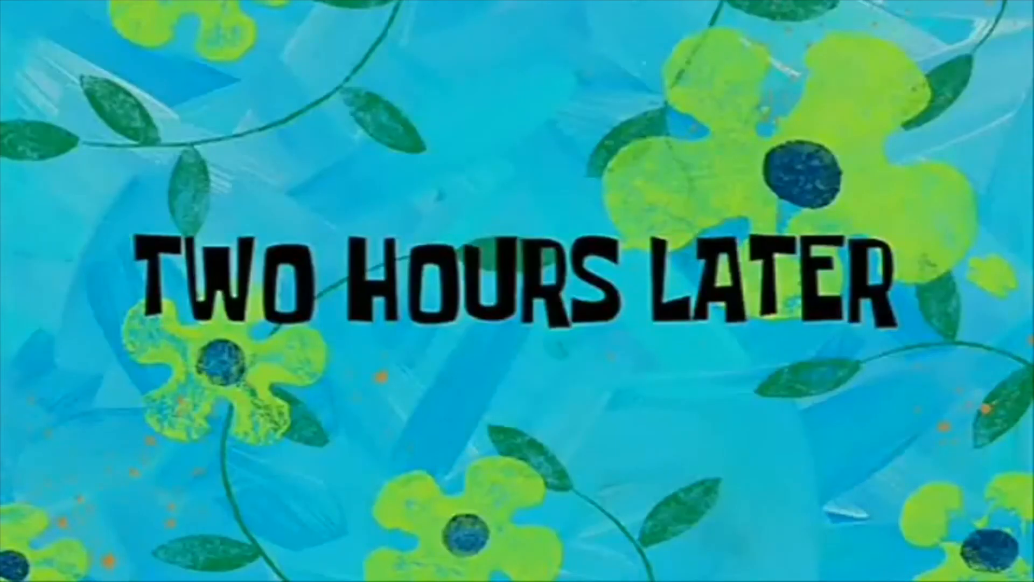